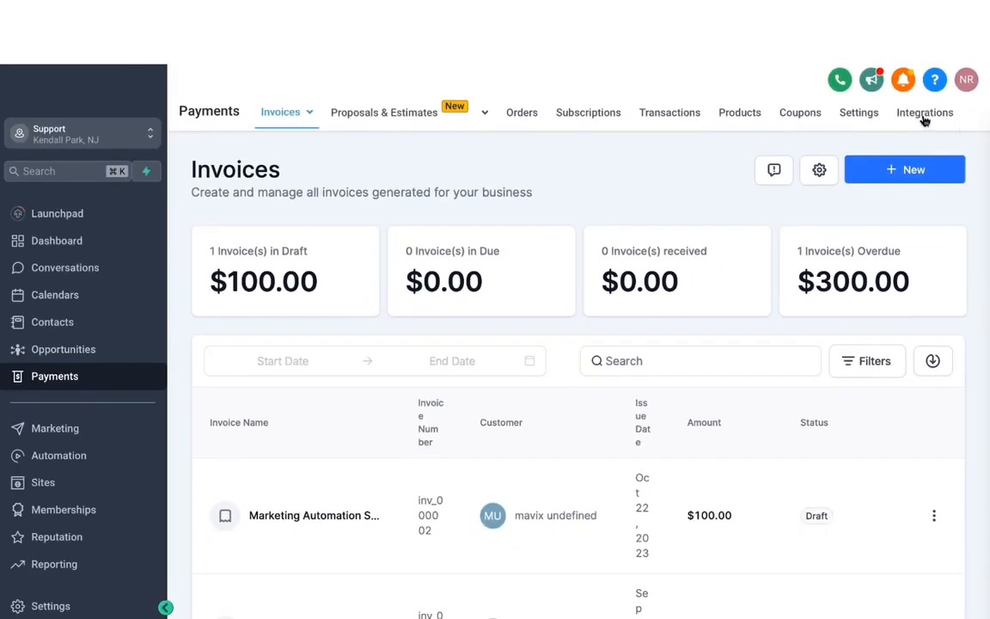
Open the payment integrations page and review the NMI, Authorize.net and Stripe connection options.
{"action": "left_click", "coordinate": [914, 135]}
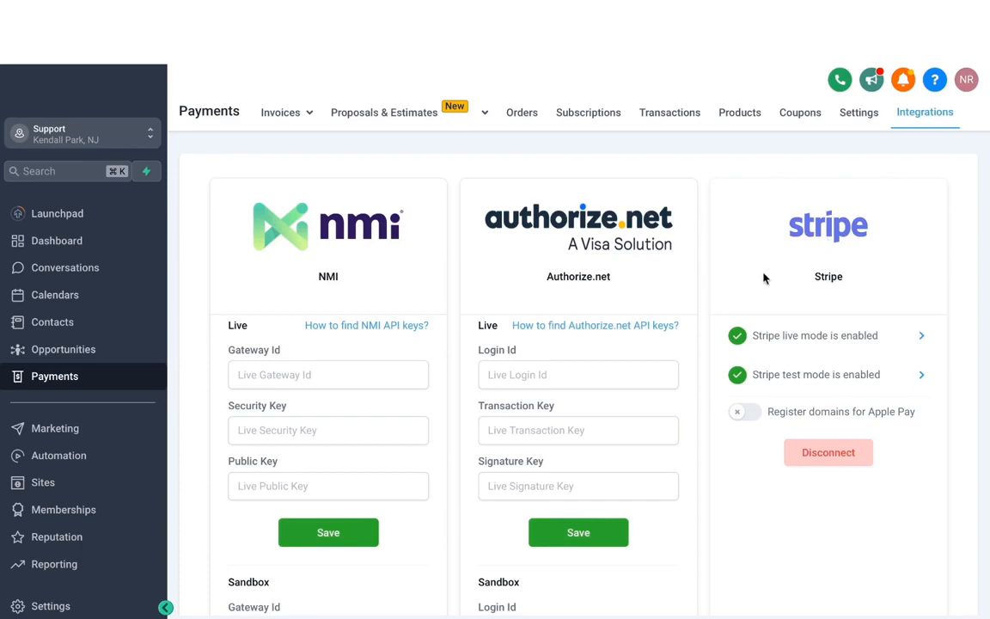
{"action": "scroll", "coordinate": [747, 279], "scroll_direction": "down", "scroll_amount": 4}
{"action": "scroll", "coordinate": [734, 226], "scroll_direction": "up", "scroll_amount": 1}
{"action": "scroll", "coordinate": [734, 226], "scroll_direction": "up", "scroll_amount": 3}
{"action": "left_click", "coordinate": [407, 113]}
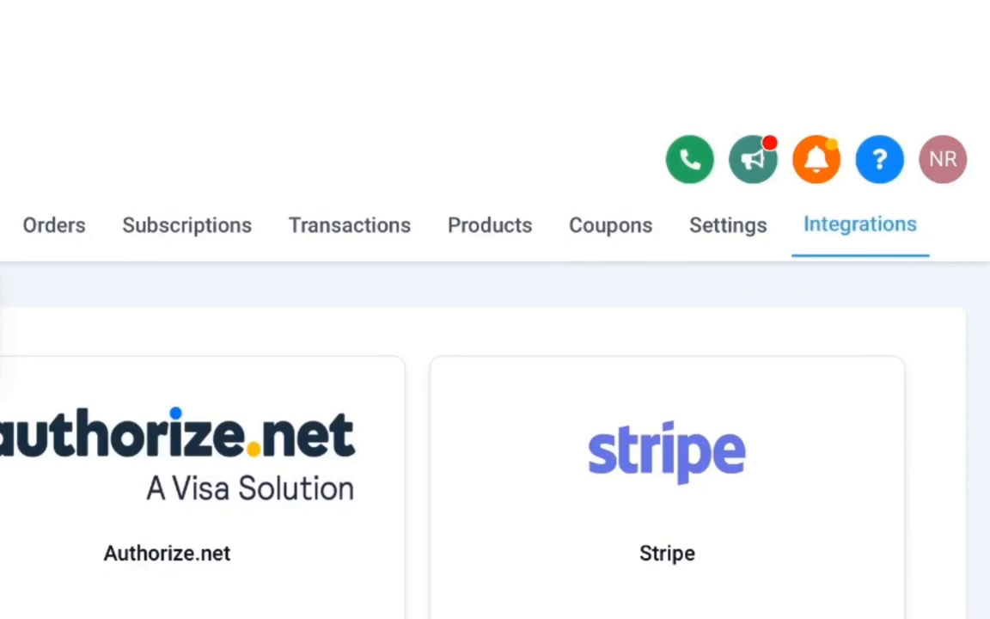
Enable automatic sales receipts for payments in the payment settings and check the receipt prefix and start number.
{"action": "left_click", "coordinate": [728, 225]}
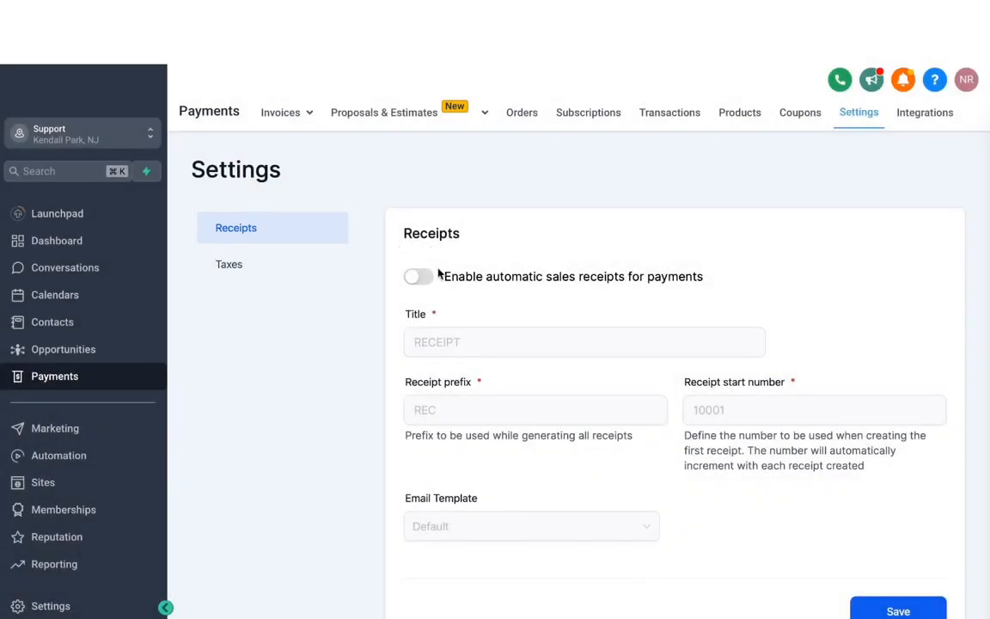
{"action": "left_click", "coordinate": [423, 278]}
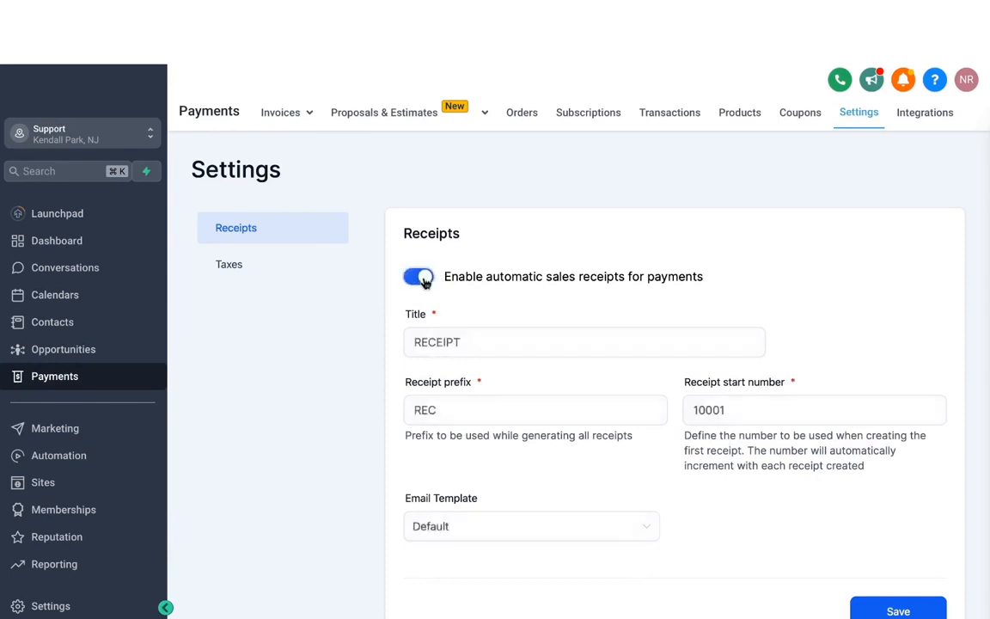
{"action": "scroll", "coordinate": [457, 367], "scroll_direction": "down", "scroll_amount": 1}
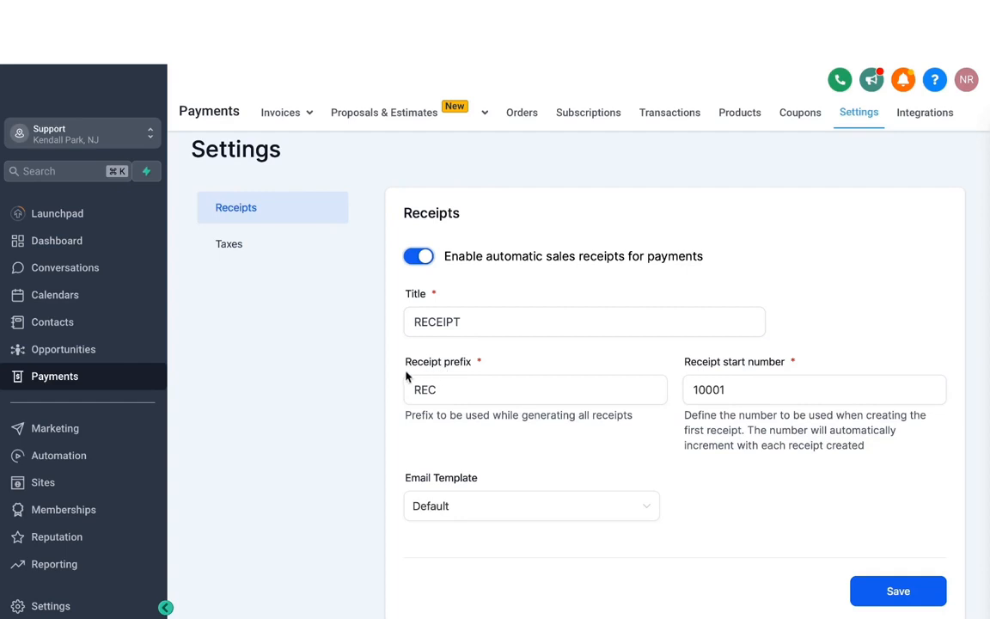
{"action": "left_click", "coordinate": [453, 383]}
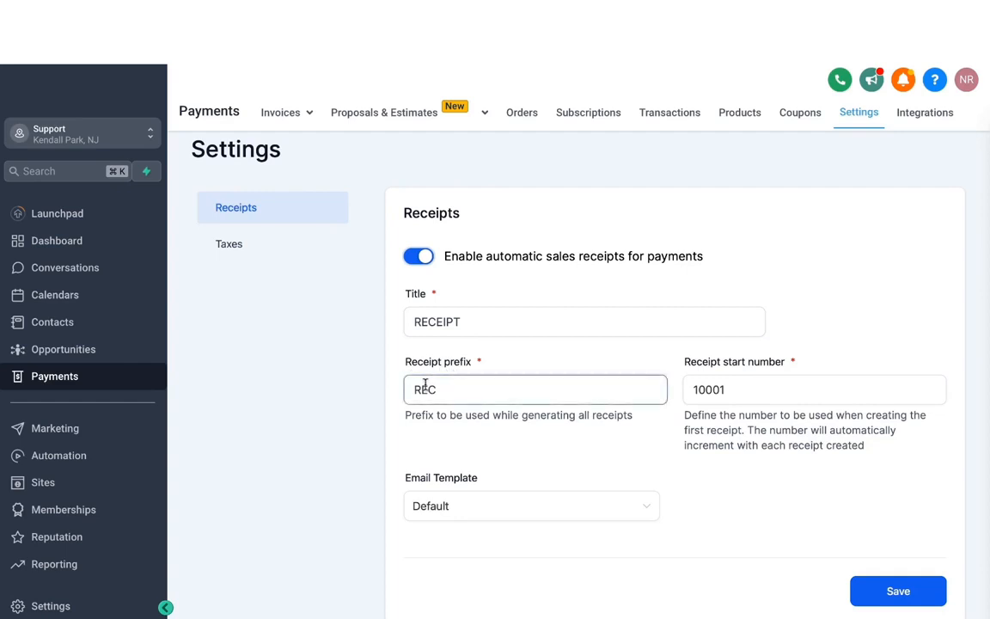
{"action": "left_click", "coordinate": [710, 381]}
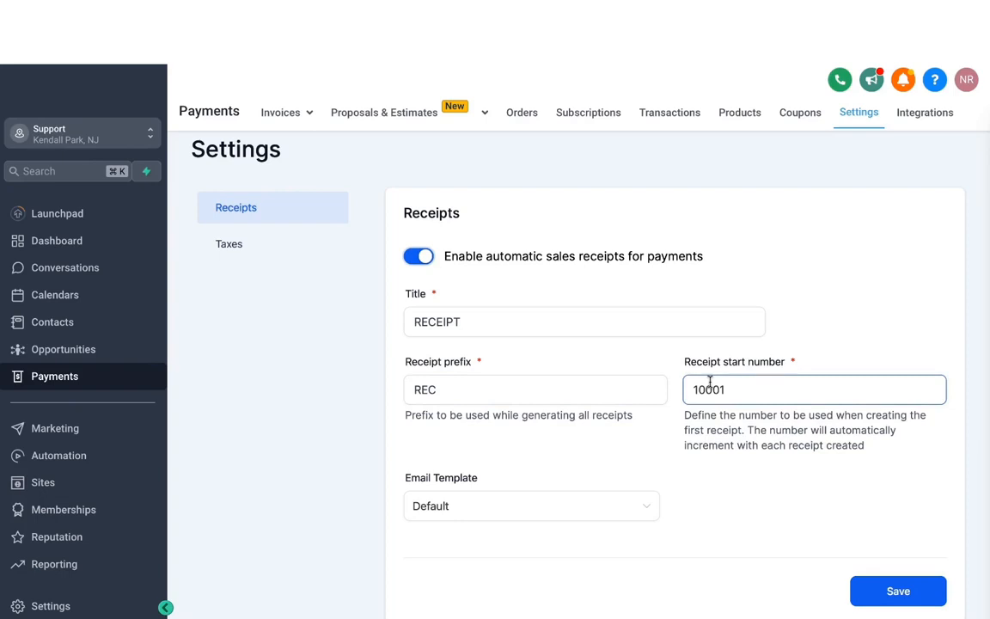
Set the receipt email template to Pulse Marketing and save the receipt settings.
{"action": "scroll", "coordinate": [604, 373], "scroll_direction": "down", "scroll_amount": 1}
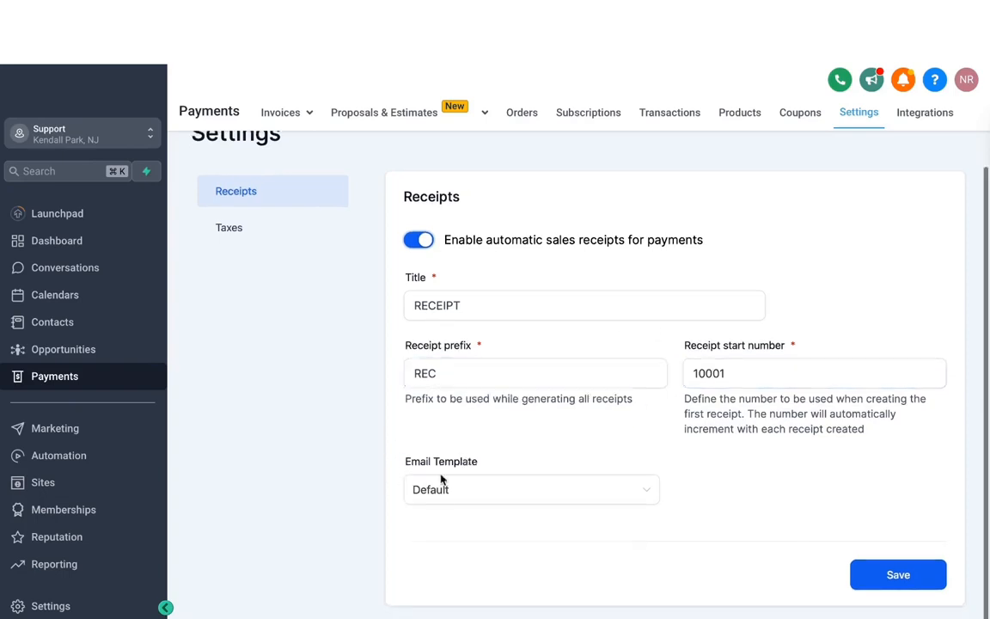
{"action": "left_click", "coordinate": [442, 487]}
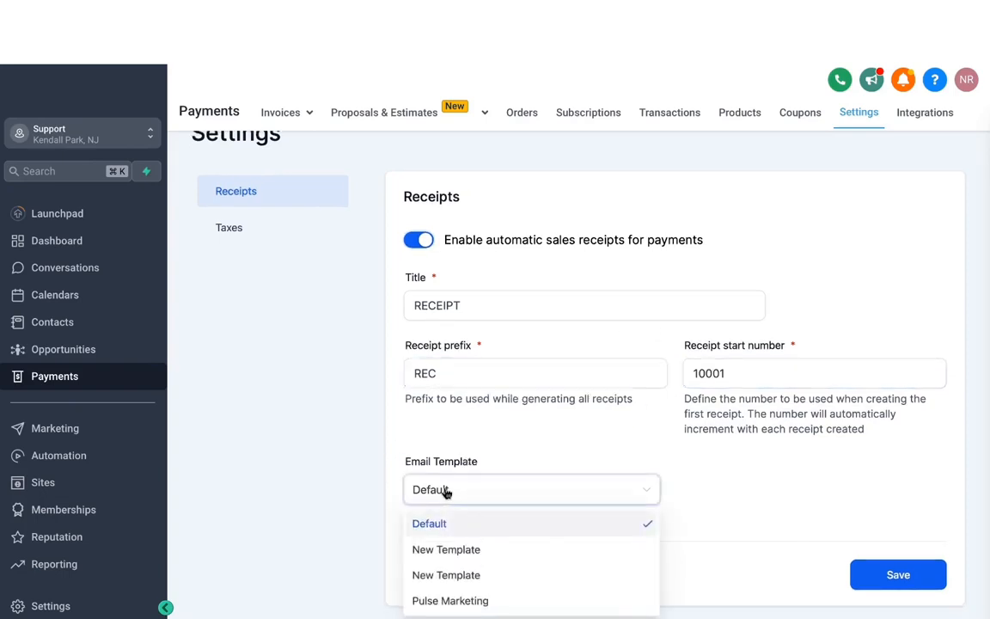
{"action": "left_click", "coordinate": [474, 467]}
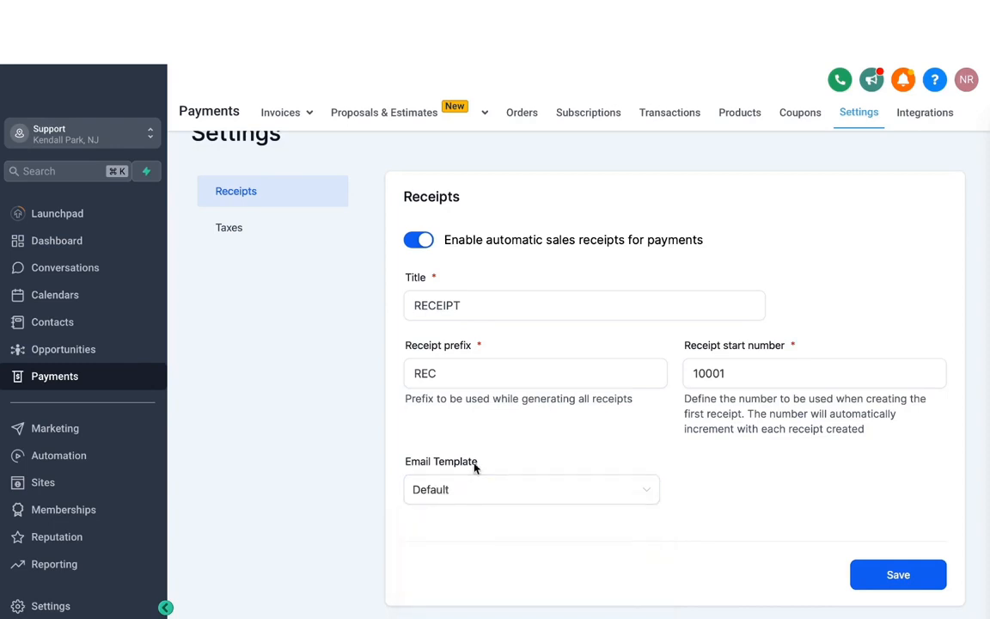
{"action": "left_click", "coordinate": [465, 478]}
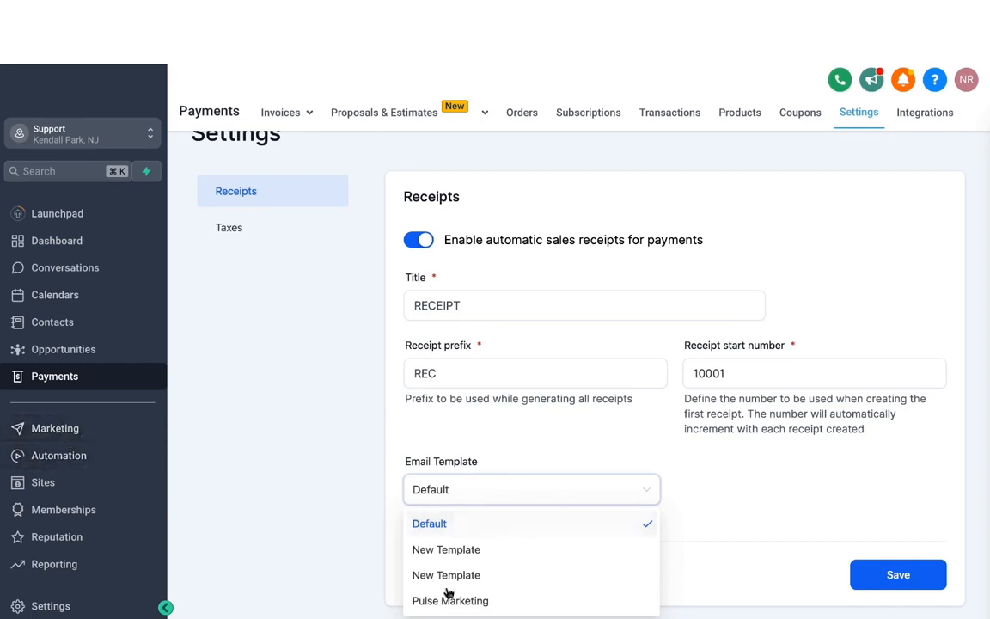
{"action": "left_click", "coordinate": [473, 601]}
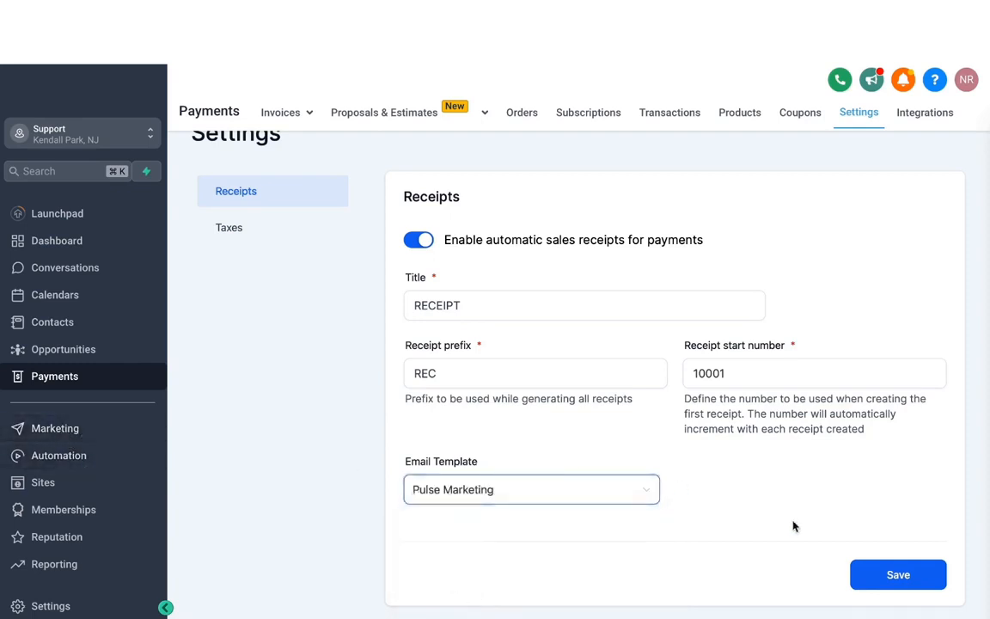
{"action": "left_click", "coordinate": [897, 574]}
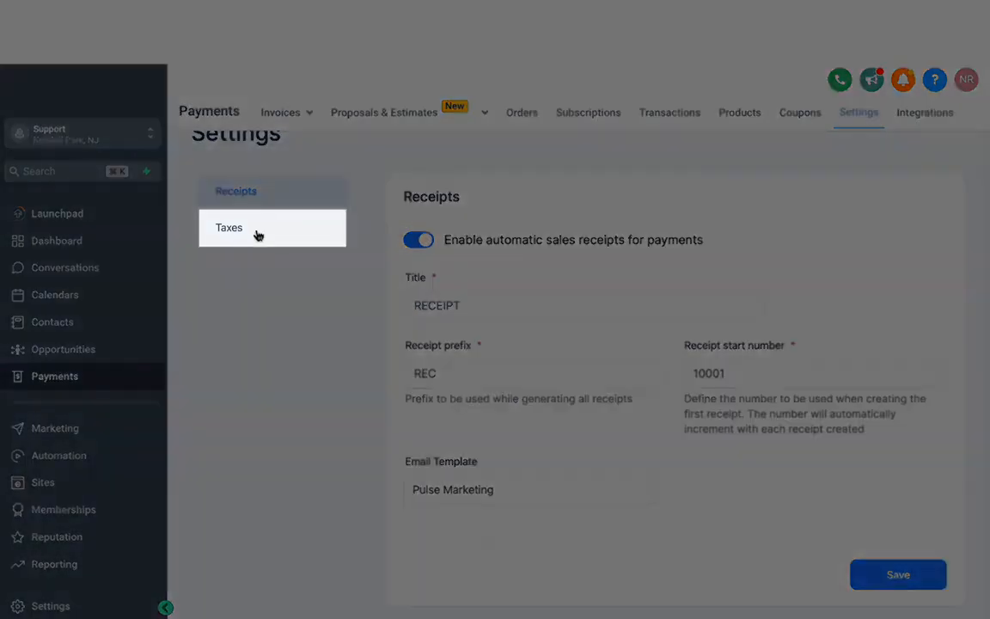
Open the tax settings and view the form for adding a new tax.
{"action": "left_click", "coordinate": [237, 233]}
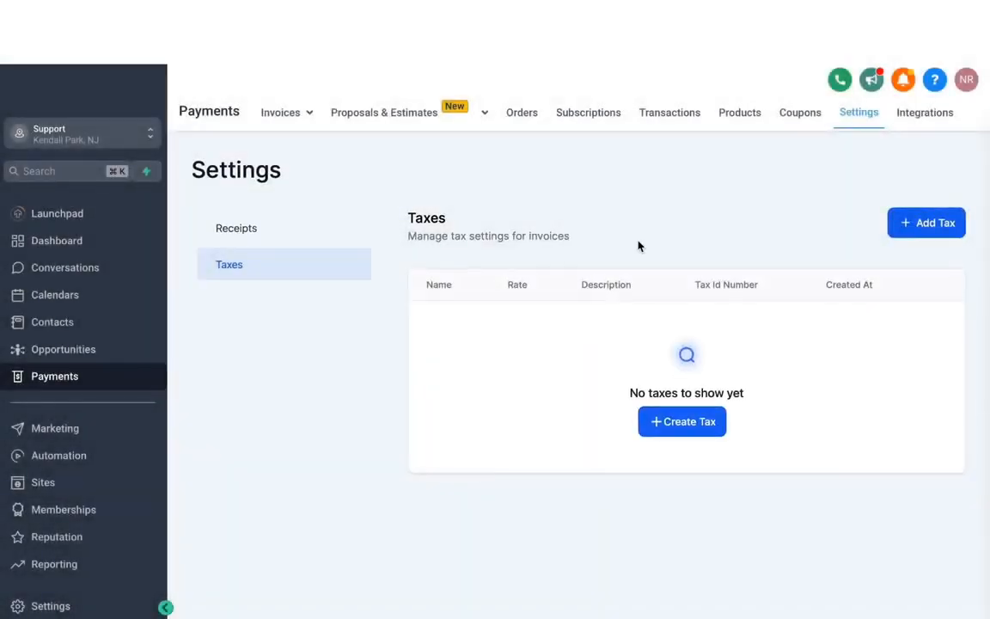
{"action": "left_click", "coordinate": [932, 225]}
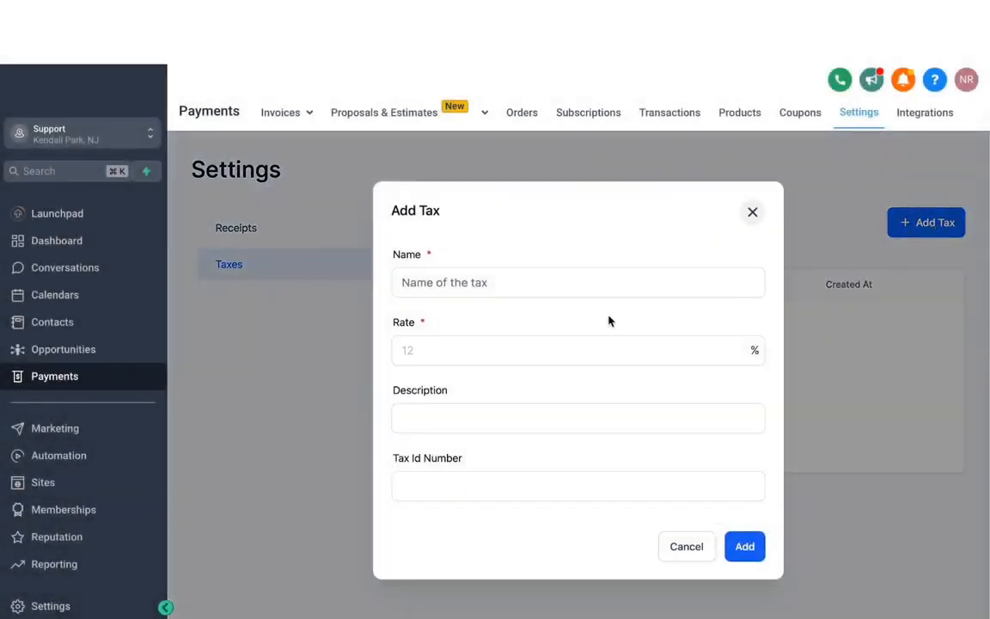
{"action": "left_click", "coordinate": [498, 284]}
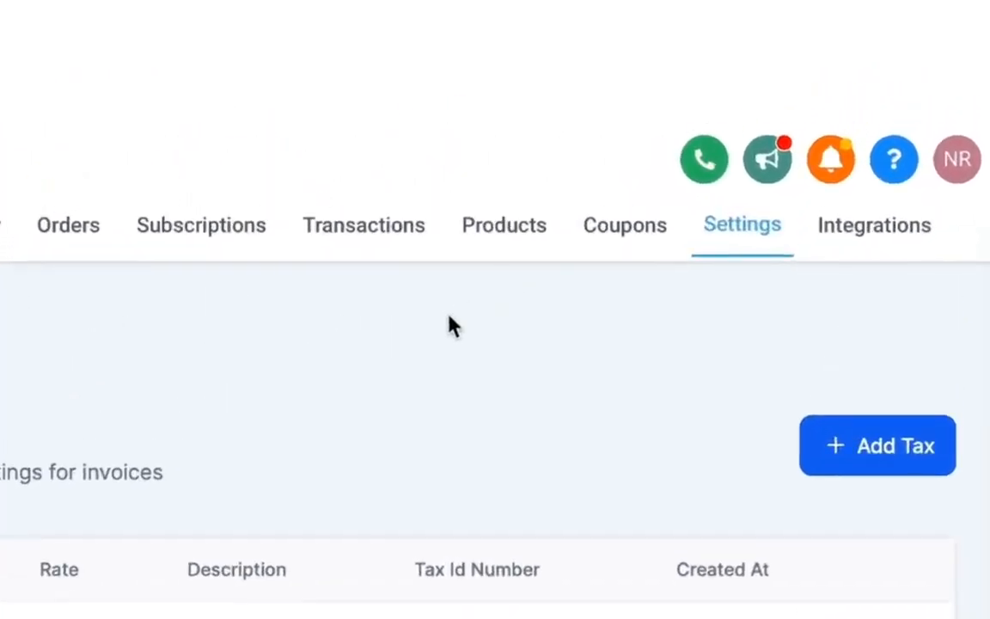
Start a new product in the payments product list and title it MARKETING SERVICES.
{"action": "left_click", "coordinate": [504, 234]}
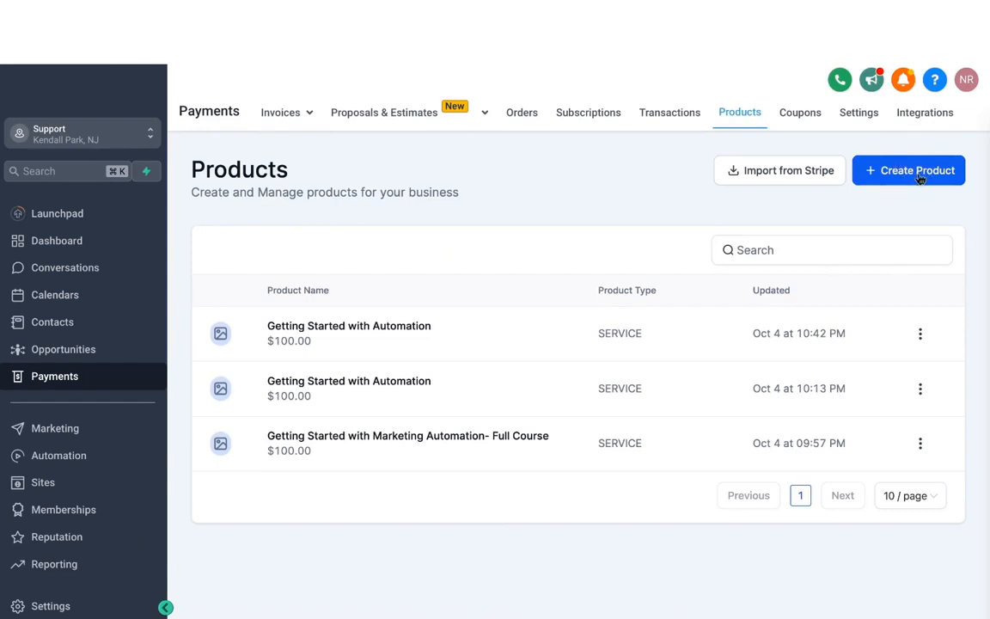
{"action": "left_click", "coordinate": [774, 176]}
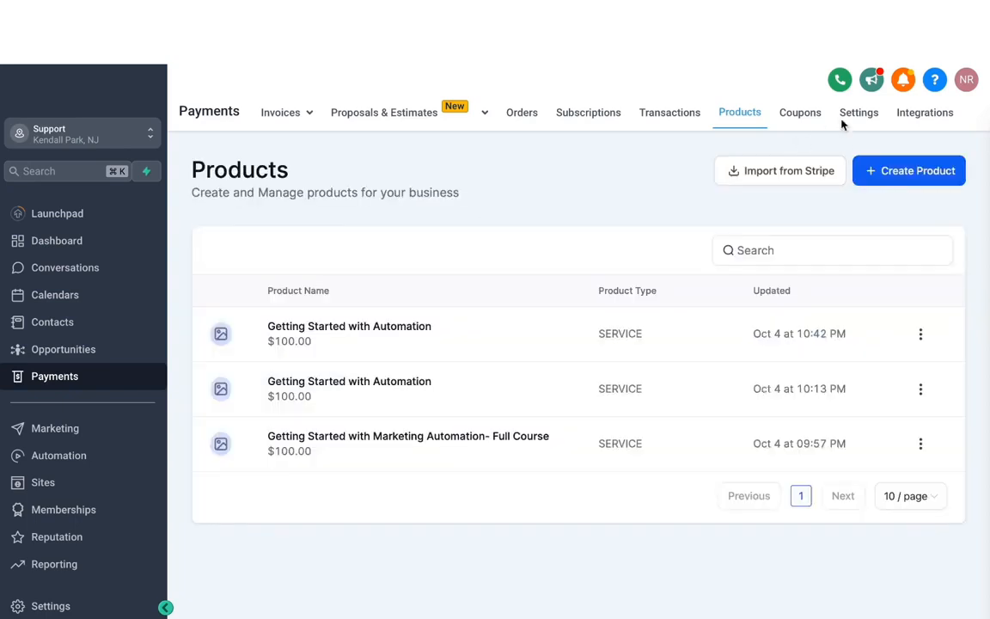
{"action": "left_click", "coordinate": [901, 174]}
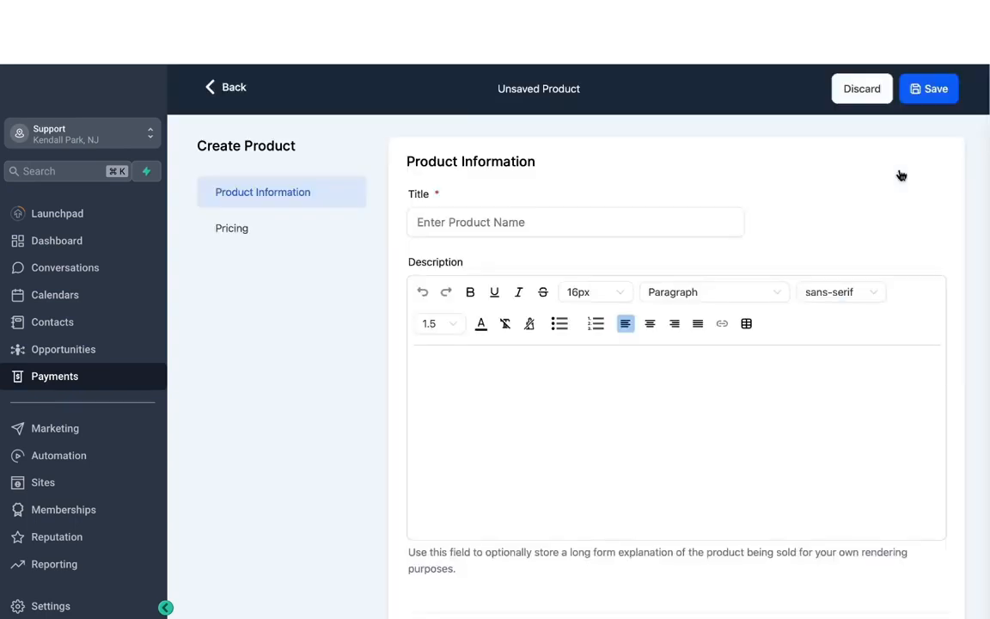
{"action": "left_click", "coordinate": [567, 221]}
{"action": "type", "text": "MARKE"}
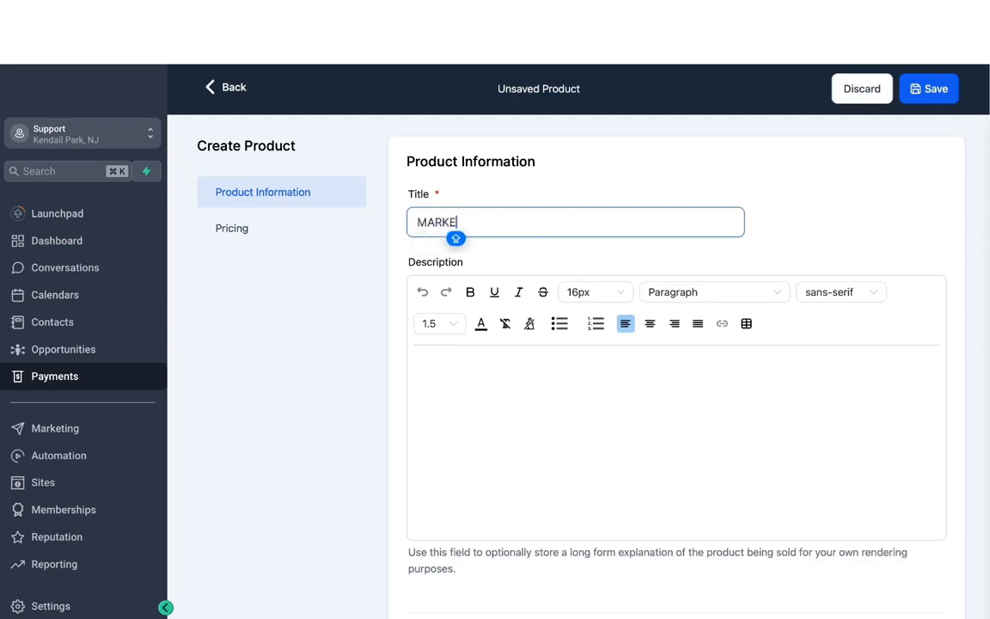
{"action": "type", "text": "TING SERVICES"}
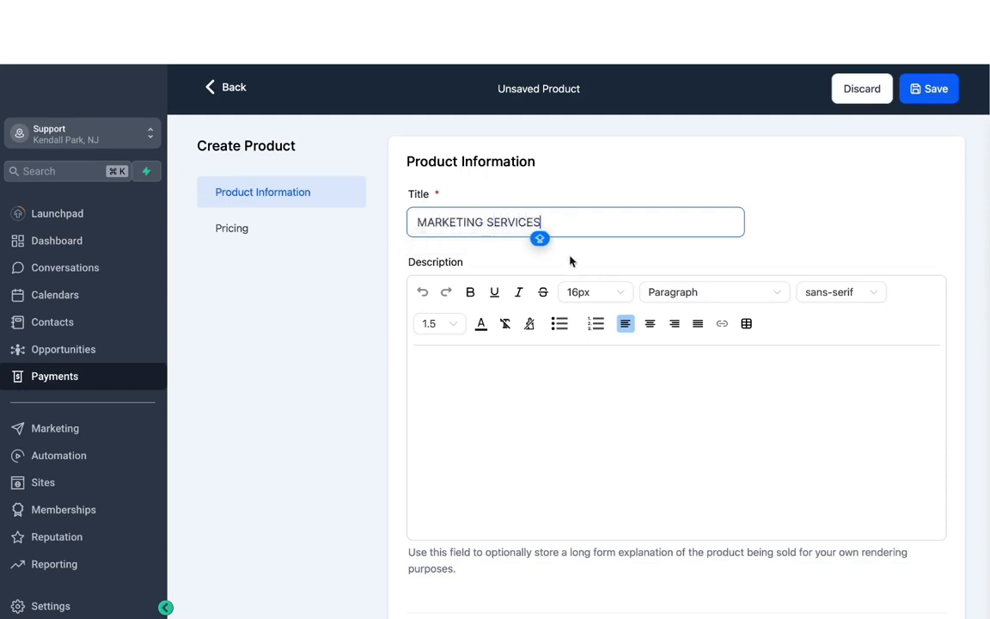
Review the product's description and media sections and choose A service as the product type.
{"action": "scroll", "coordinate": [579, 301], "scroll_direction": "down", "scroll_amount": 2}
{"action": "left_click", "coordinate": [448, 250]}
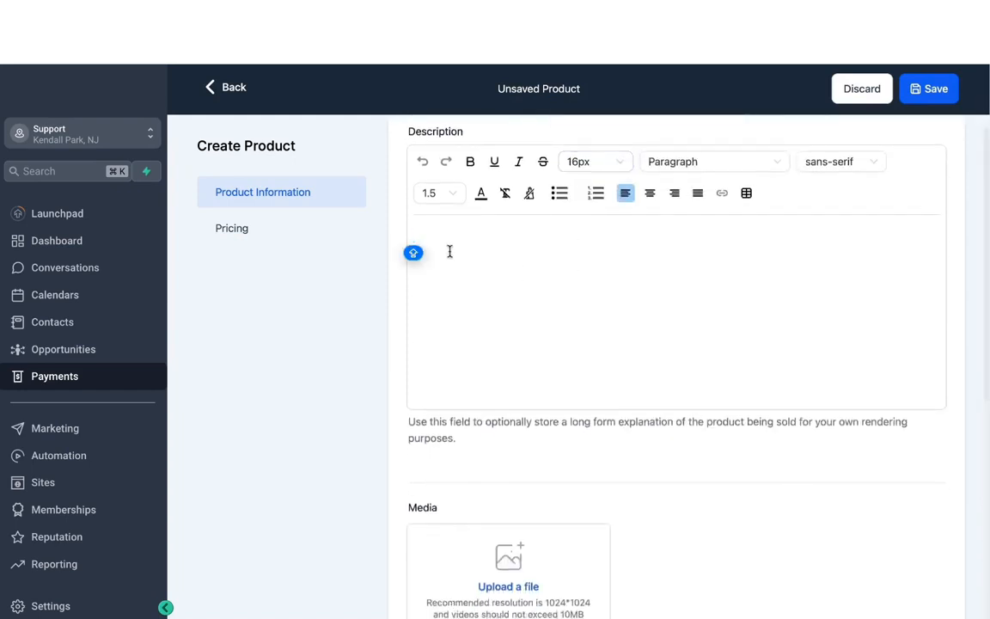
{"action": "scroll", "coordinate": [512, 290], "scroll_direction": "down", "scroll_amount": 1}
{"action": "scroll", "coordinate": [513, 288], "scroll_direction": "down", "scroll_amount": 1}
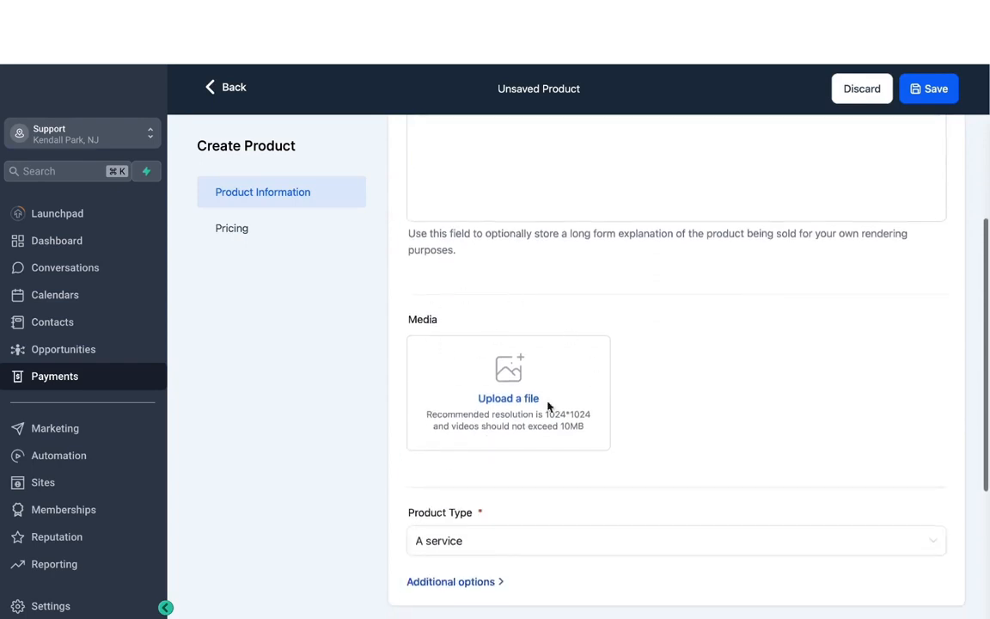
{"action": "scroll", "coordinate": [501, 278], "scroll_direction": "down", "scroll_amount": 2}
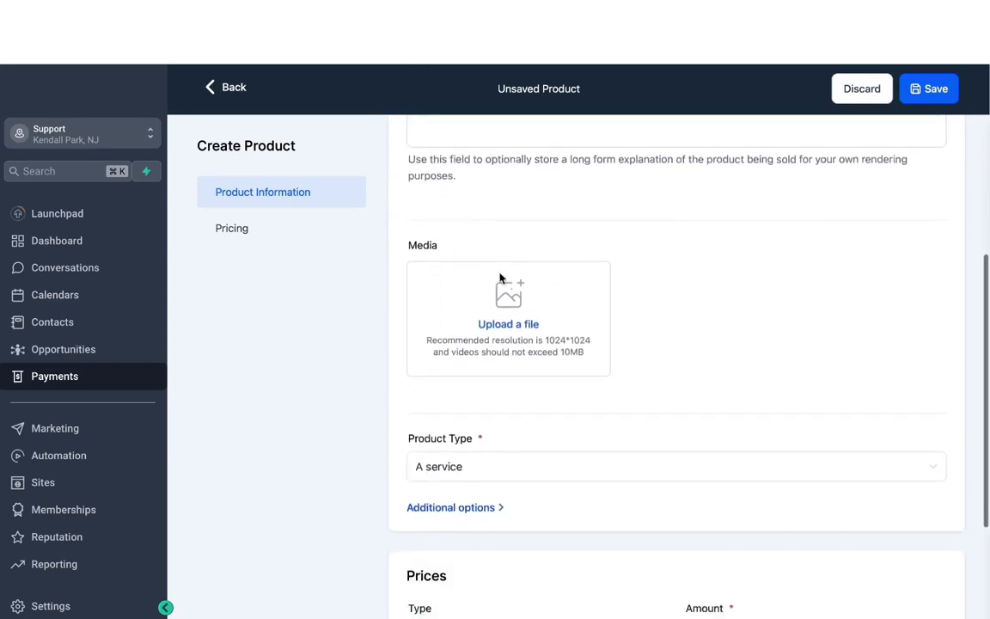
{"action": "scroll", "coordinate": [501, 278], "scroll_direction": "down", "scroll_amount": 1}
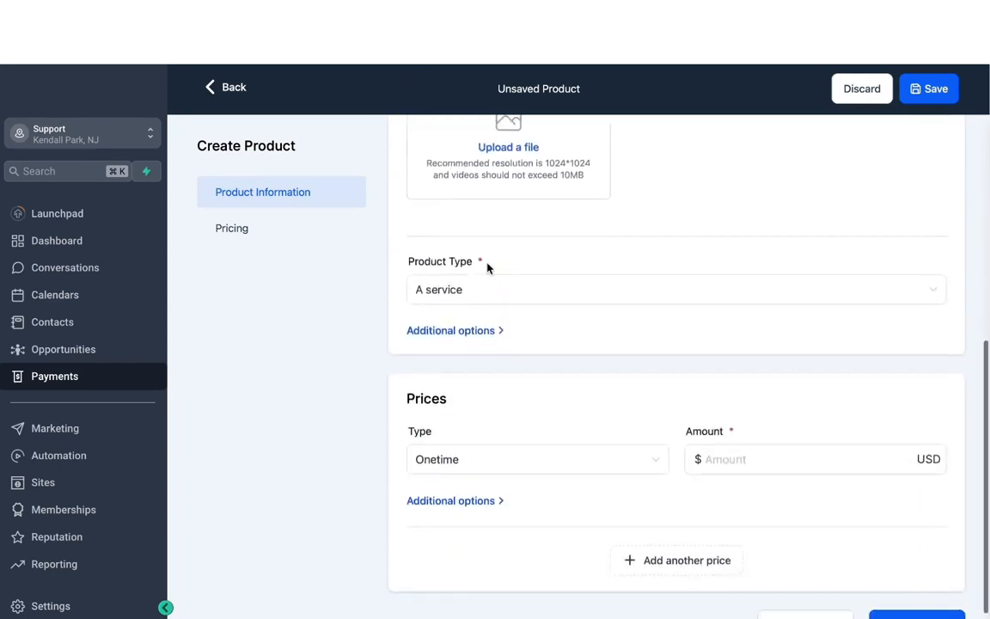
{"action": "left_click", "coordinate": [472, 289]}
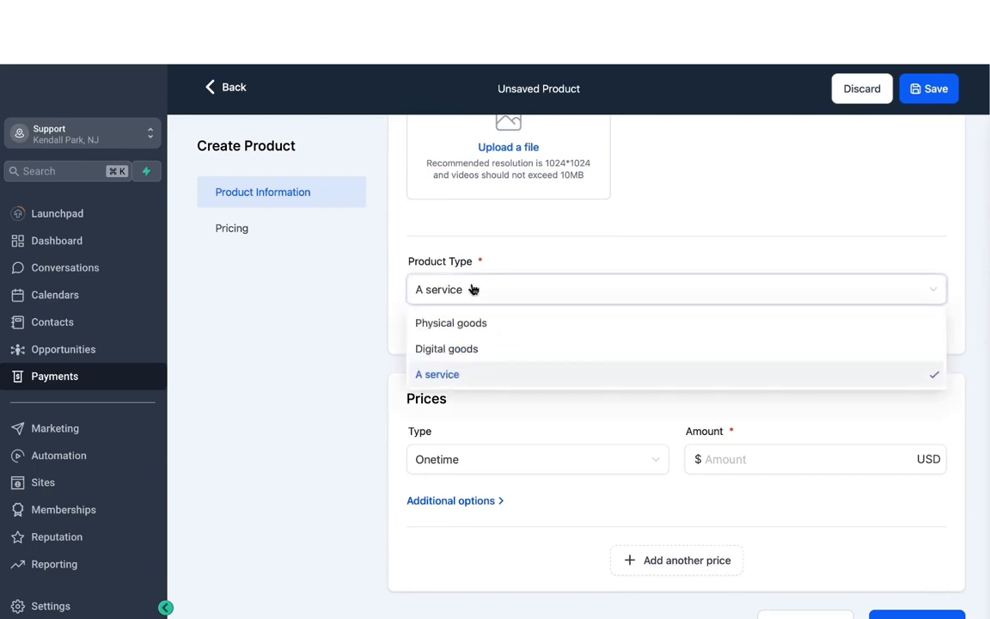
{"action": "left_click", "coordinate": [444, 378]}
{"action": "scroll", "coordinate": [504, 316], "scroll_direction": "down", "scroll_amount": 1}
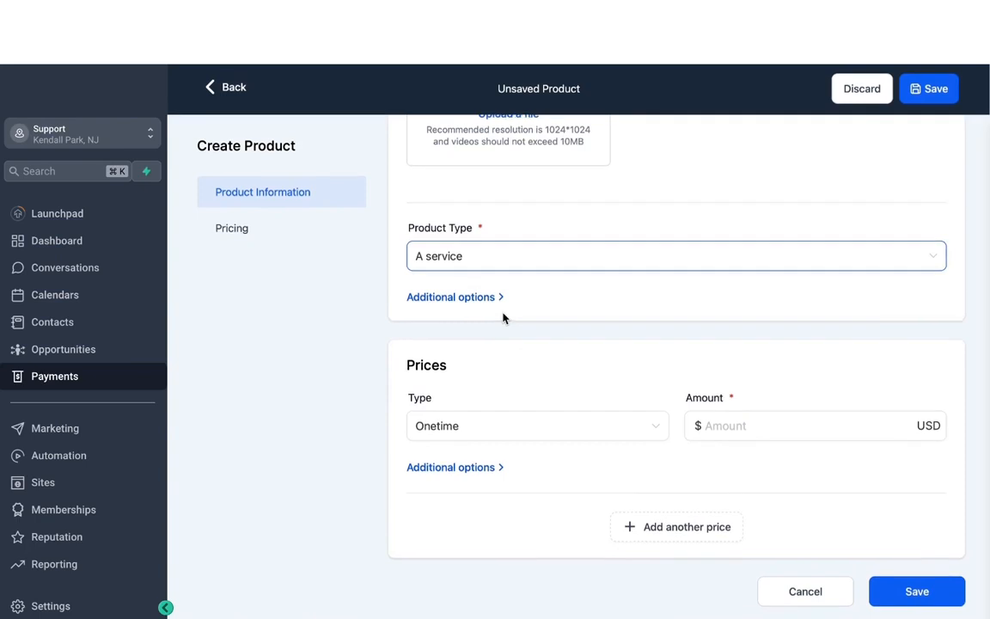
Enter a one-time price of 100 USD for the product.
{"action": "left_click", "coordinate": [467, 425]}
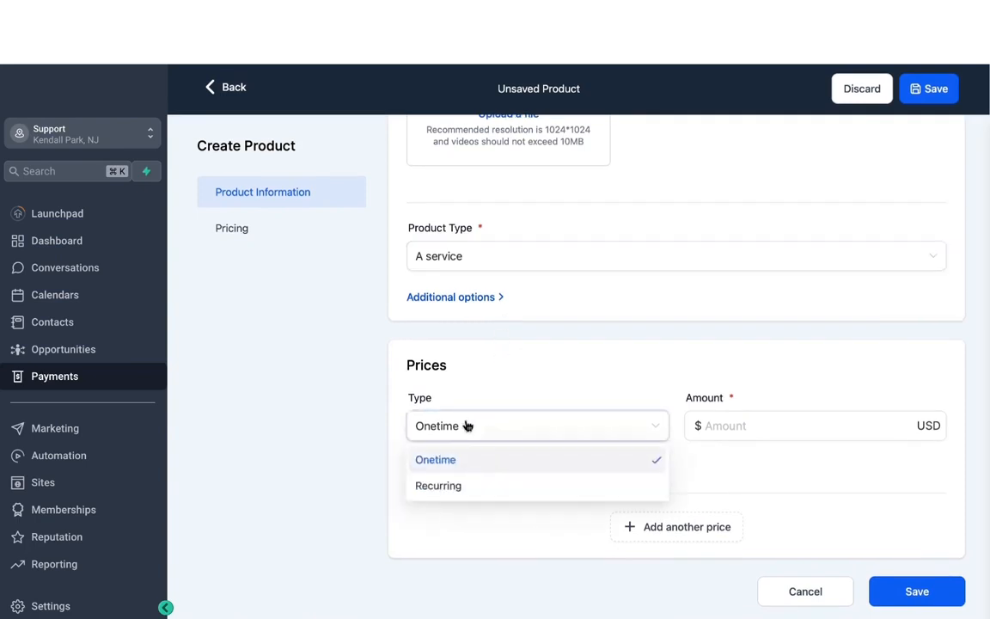
{"action": "left_click", "coordinate": [720, 420]}
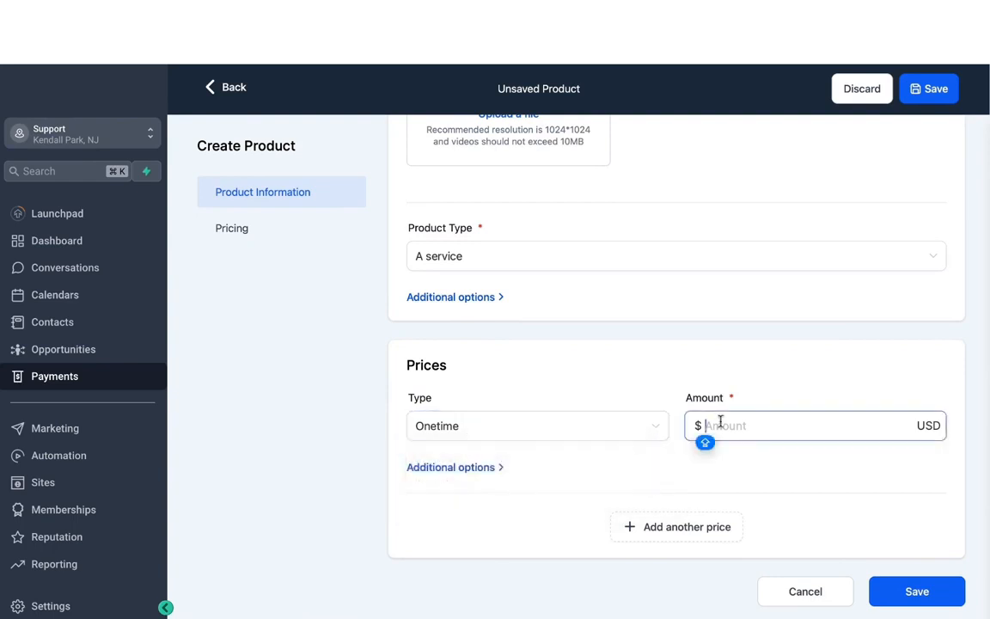
{"action": "type", "text": "100"}
Change the product's price type to Recurring and set the amount to 1000 USD.
{"action": "left_click", "coordinate": [558, 427]}
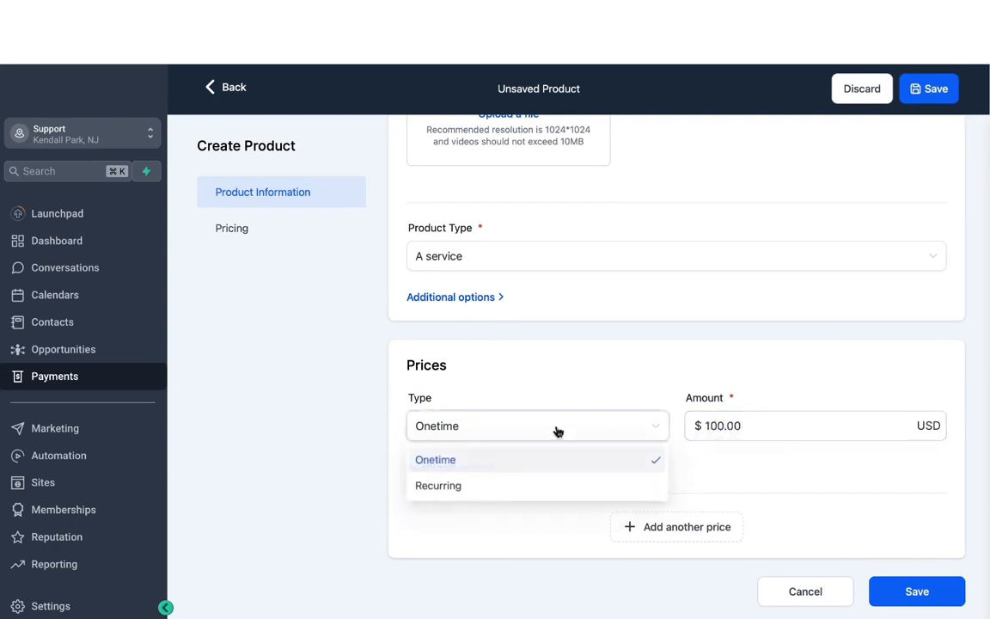
{"action": "left_click", "coordinate": [527, 486]}
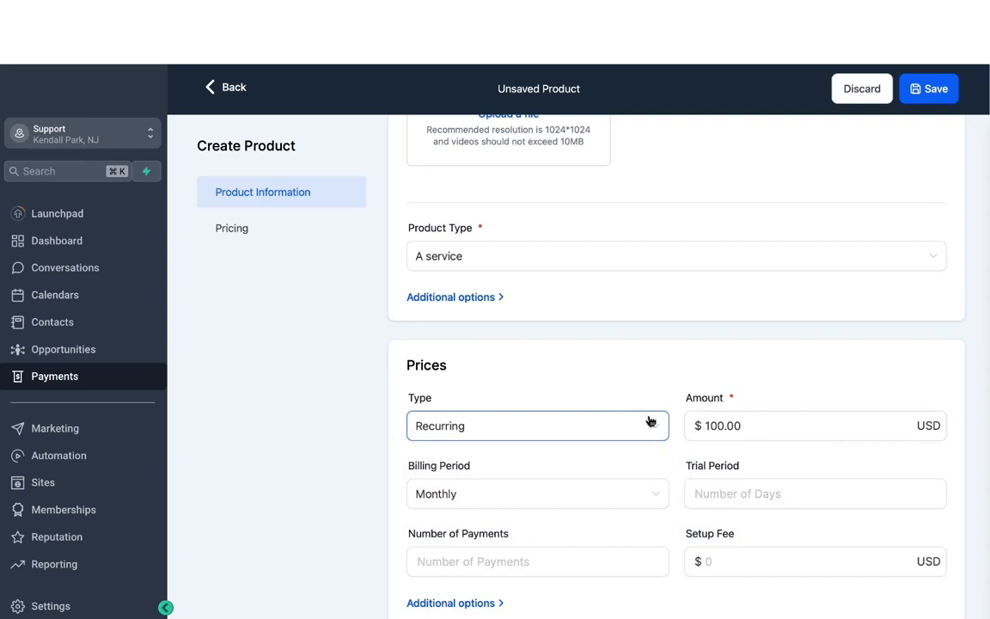
{"action": "left_click", "coordinate": [744, 415]}
{"action": "double_click", "coordinate": [744, 415]}
{"action": "type", "text": "1000"}
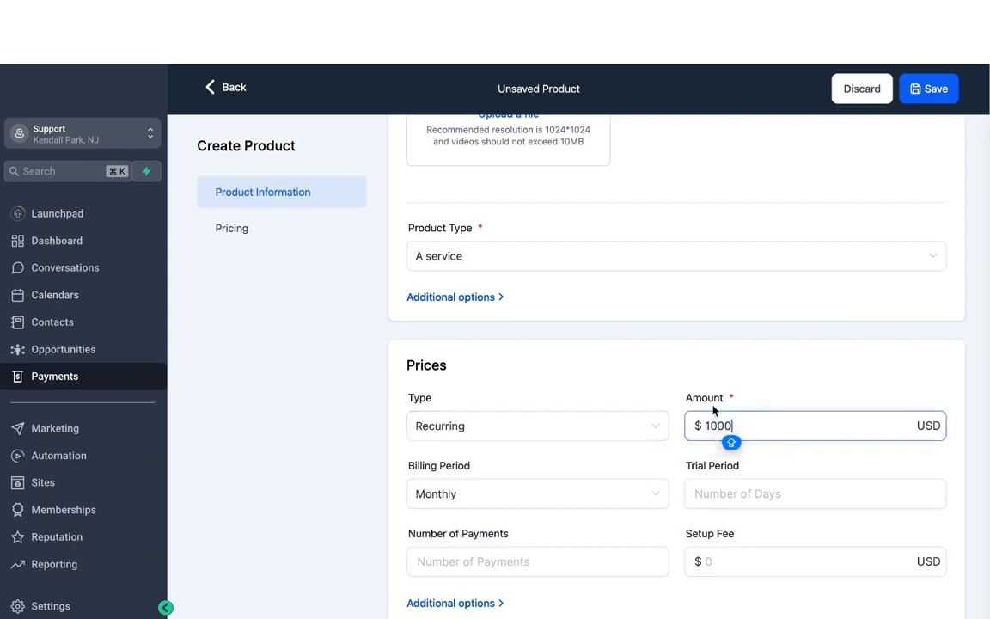
{"action": "left_click", "coordinate": [596, 336]}
Set the recurring price's trial period to 10 days and its number of payments to 6.
{"action": "scroll", "coordinate": [535, 414], "scroll_direction": "down", "scroll_amount": 1}
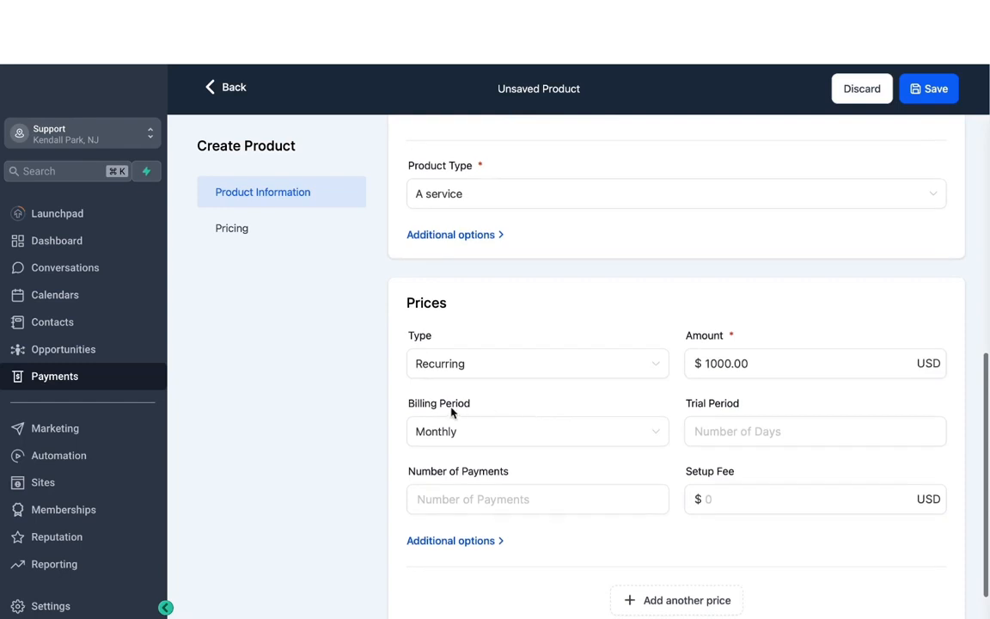
{"action": "left_click", "coordinate": [710, 432]}
{"action": "type", "text": "10"}
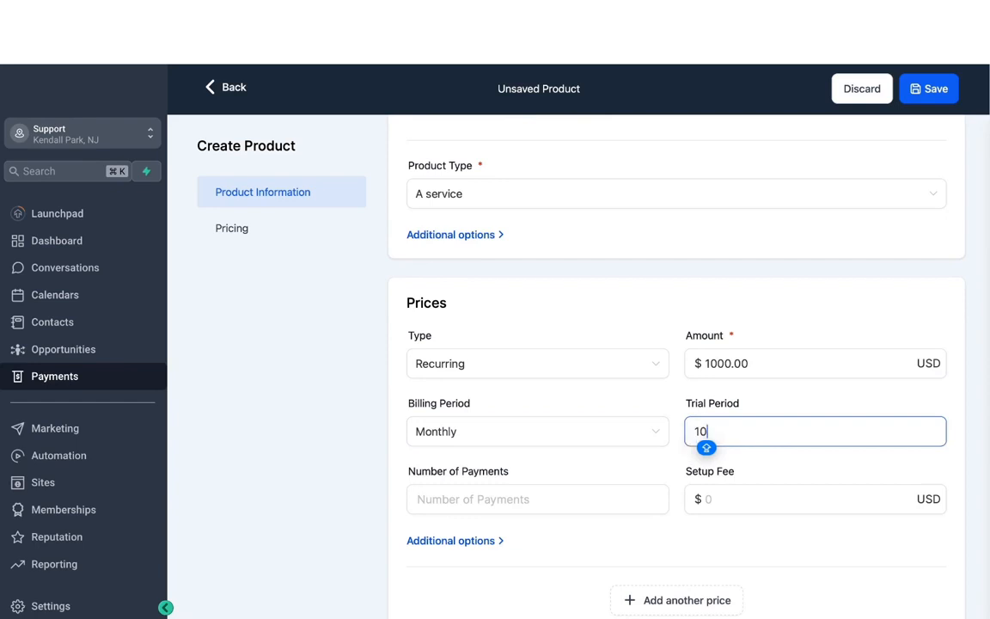
{"action": "left_click", "coordinate": [568, 491]}
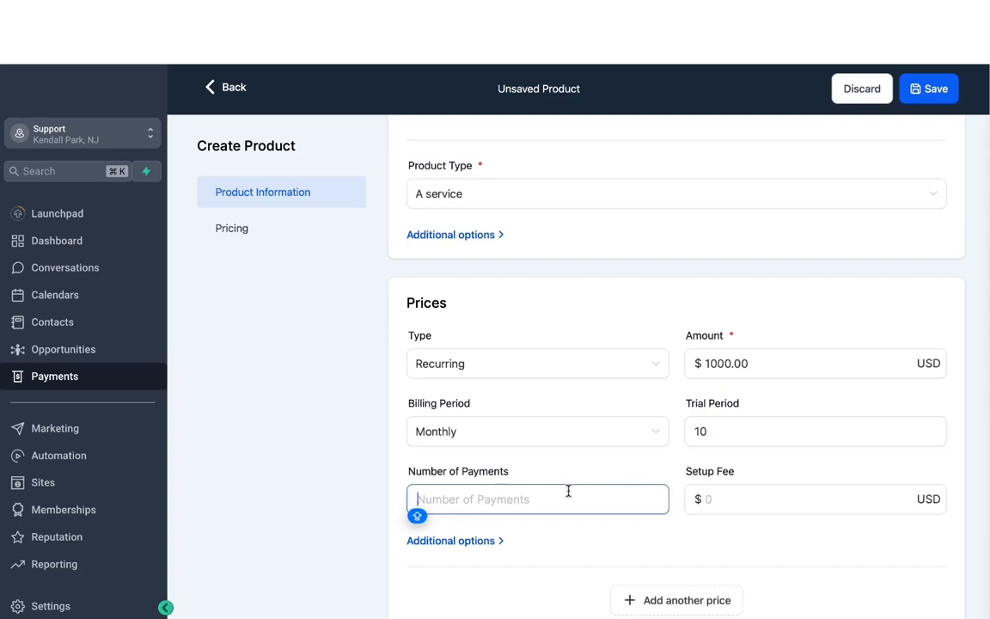
{"action": "type", "text": "6"}
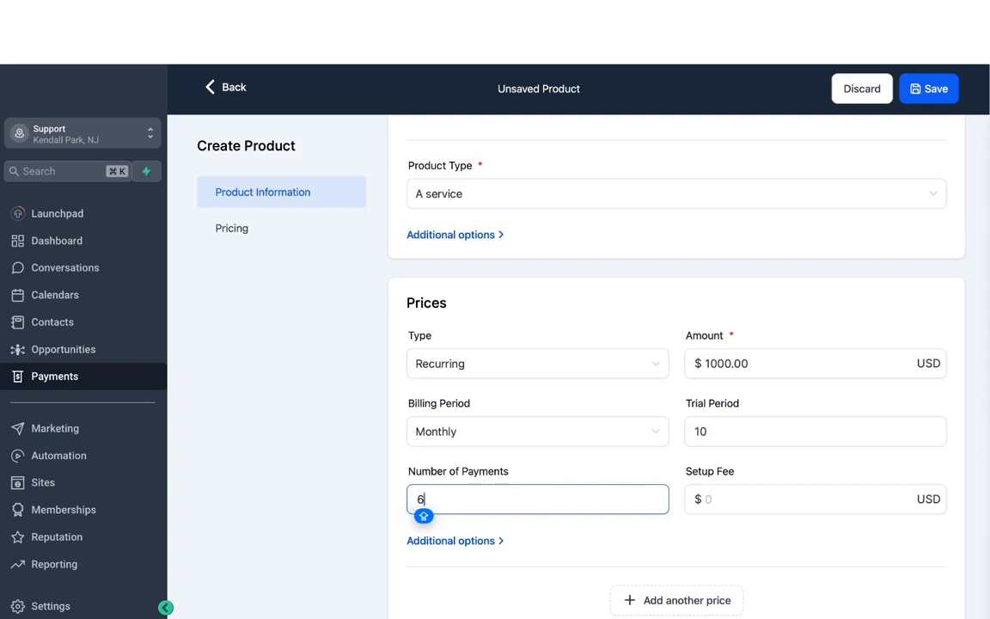
{"action": "left_click", "coordinate": [528, 473]}
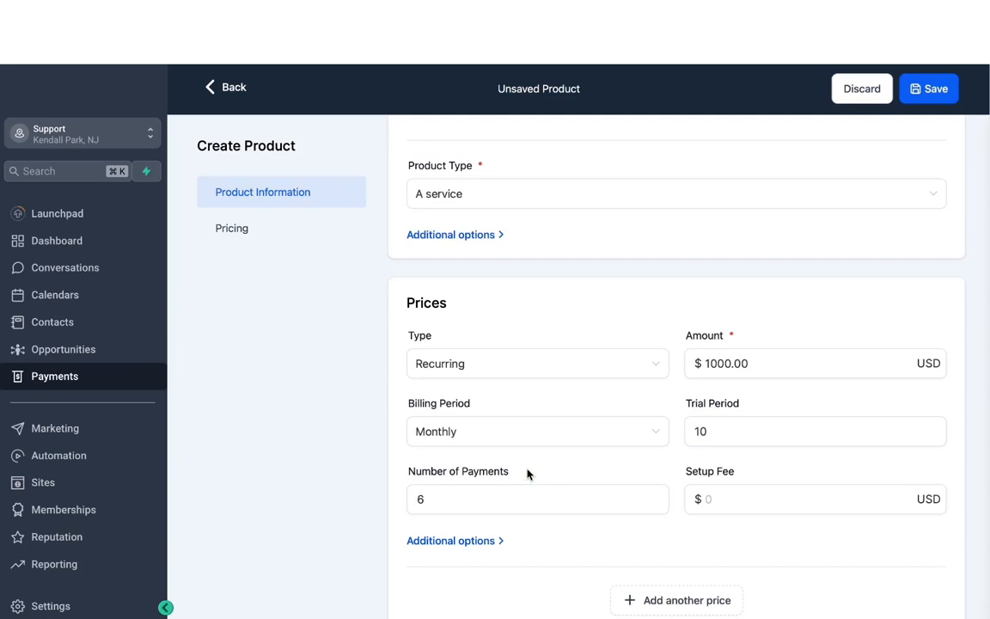
Add a setup fee of 200 USD to the recurring price, then save the product and return to the product list.
{"action": "left_click", "coordinate": [716, 501]}
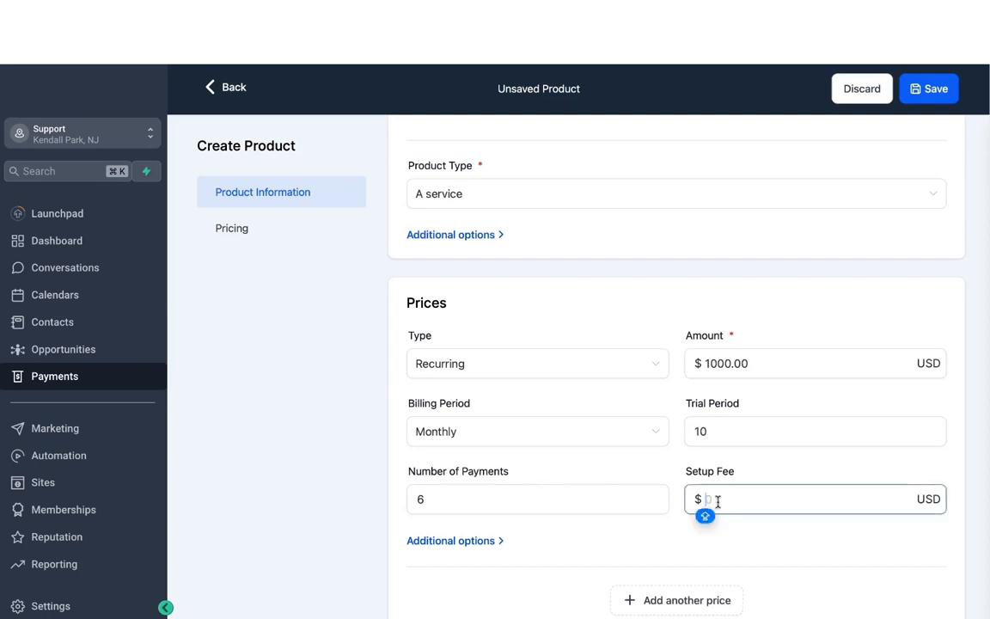
{"action": "type", "text": "200"}
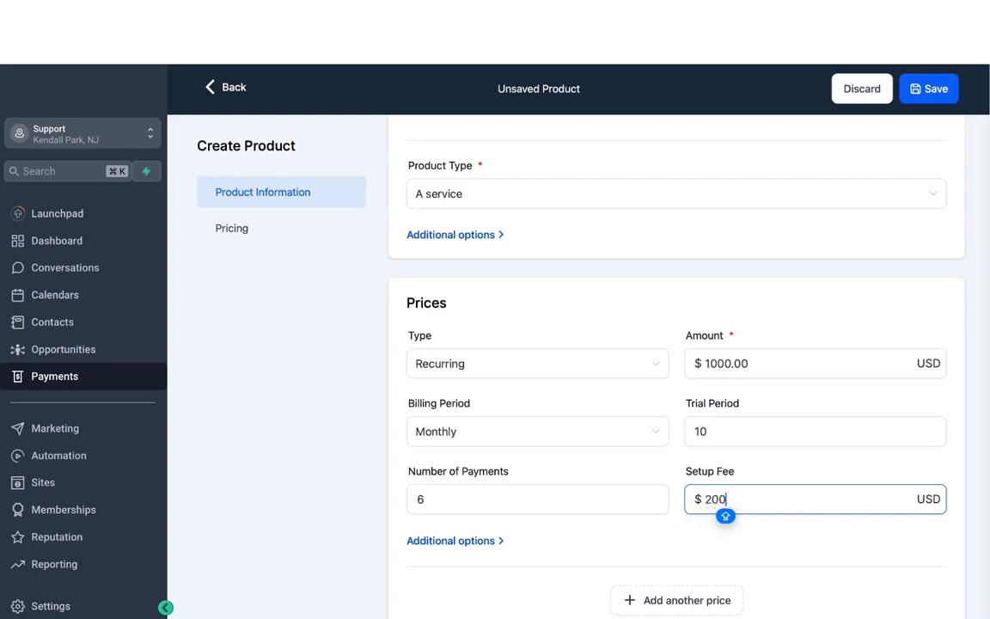
{"action": "scroll", "coordinate": [898, 181], "scroll_direction": "up", "scroll_amount": 6}
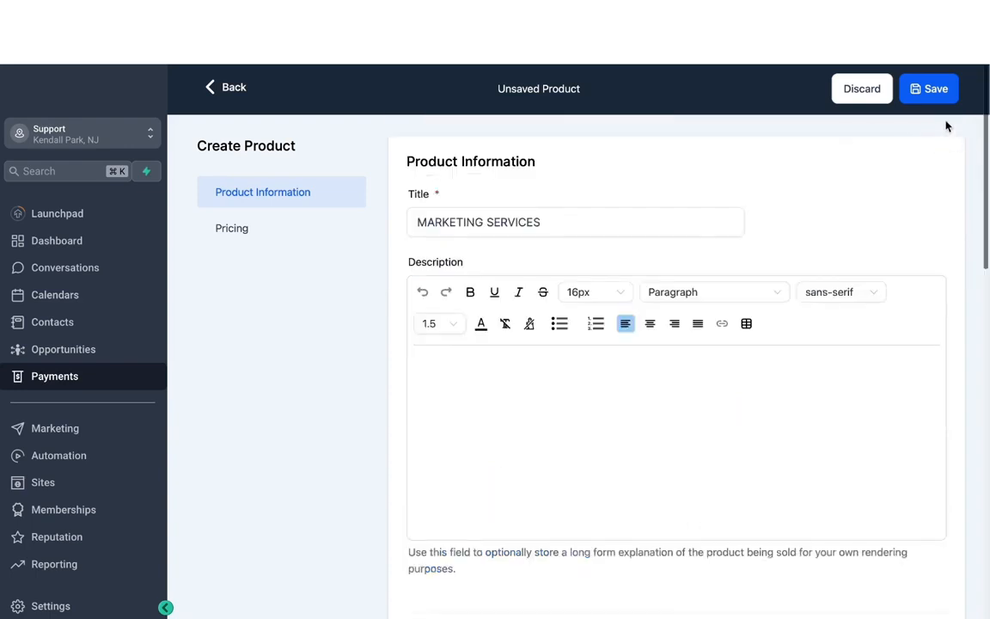
{"action": "left_click", "coordinate": [938, 92]}
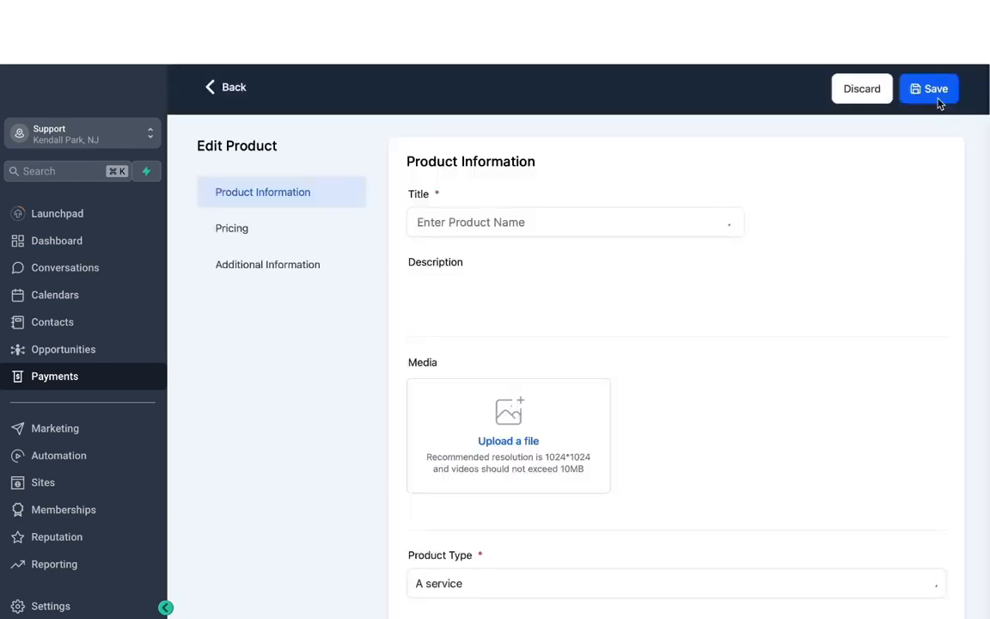
{"action": "left_click", "coordinate": [244, 91]}
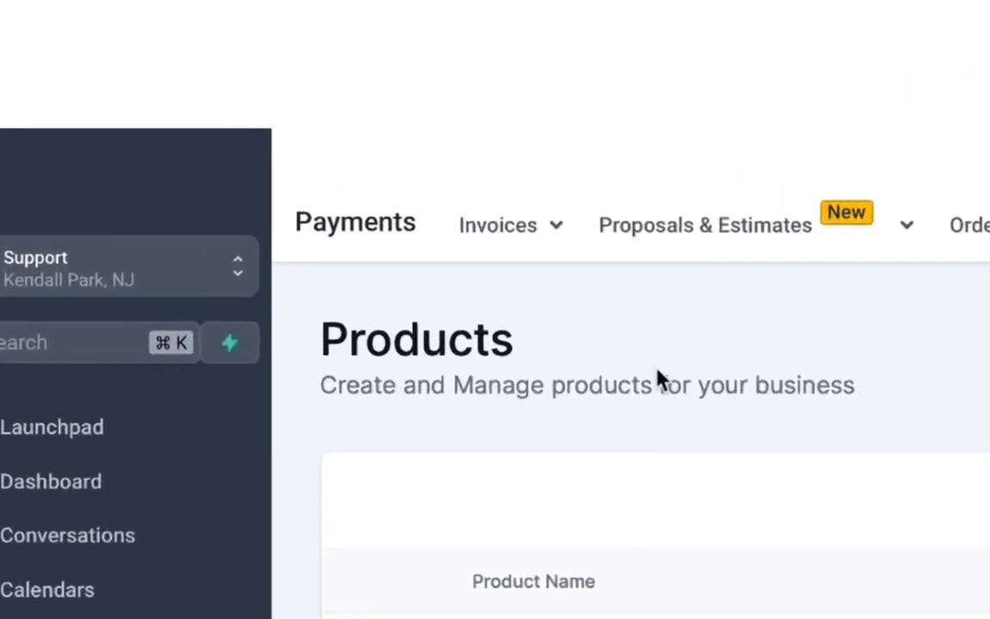
Open the list of all invoices and look at the options for creating a new invoice.
{"action": "left_click", "coordinate": [284, 113]}
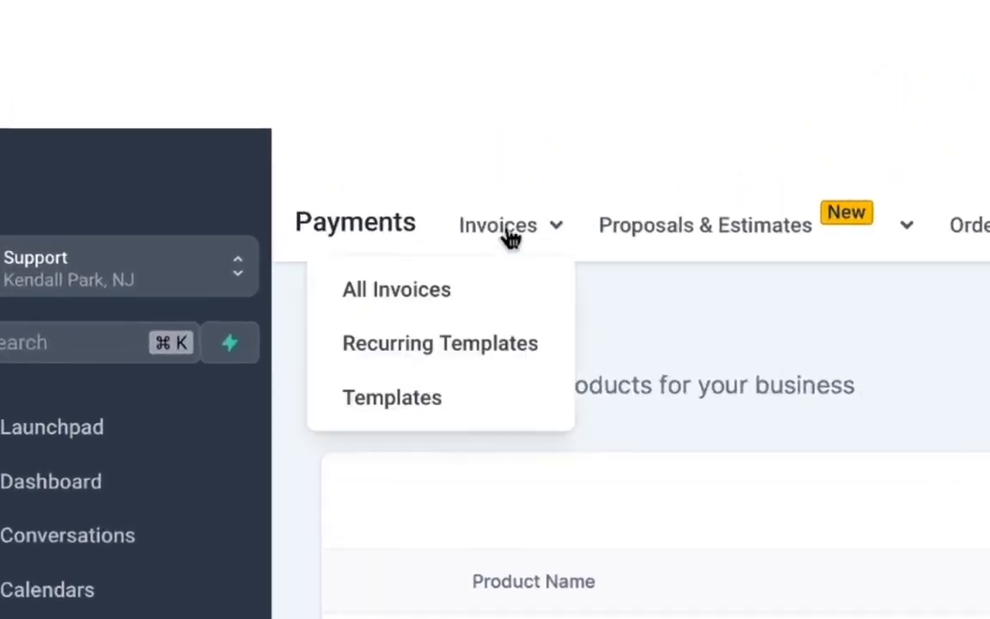
{"action": "left_click", "coordinate": [434, 291]}
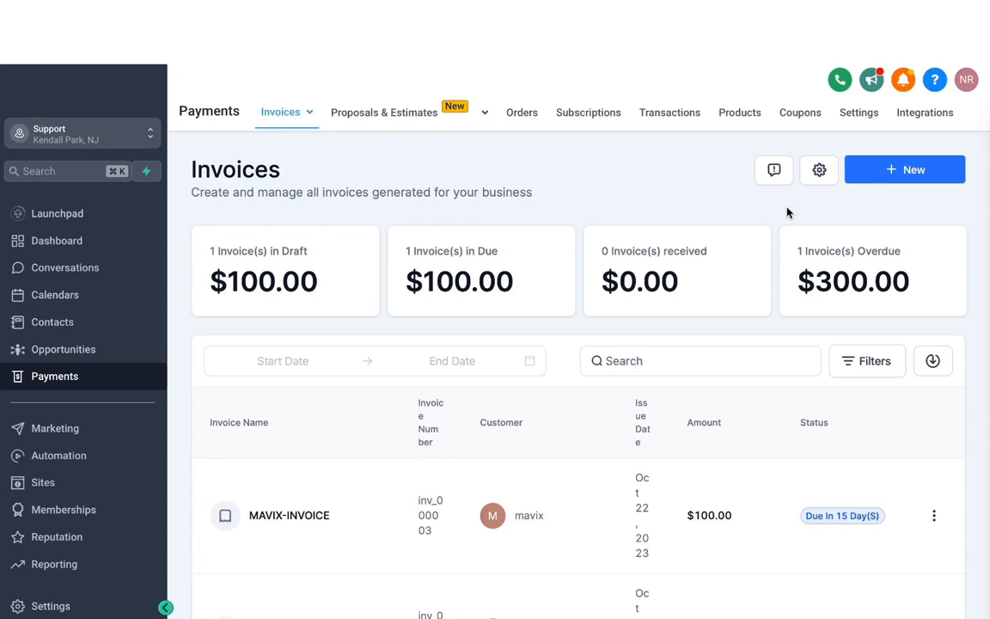
{"action": "left_click", "coordinate": [890, 172]}
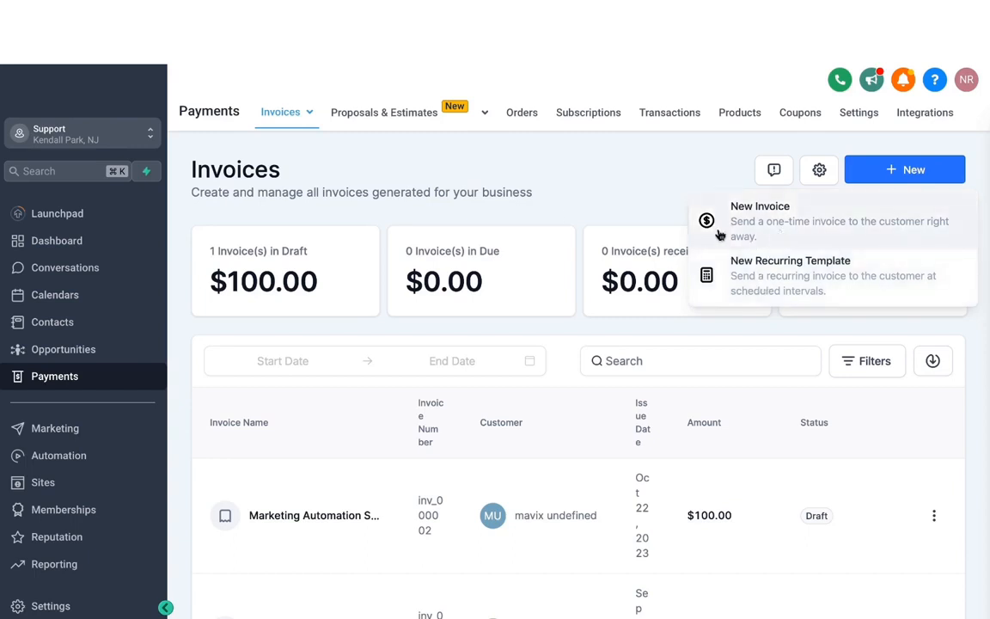
Review the MARKETING SERVICES invoice template's billing details, items, totals and notes, then return to the template list.
{"action": "mouse_move", "coordinate": [297, 119]}
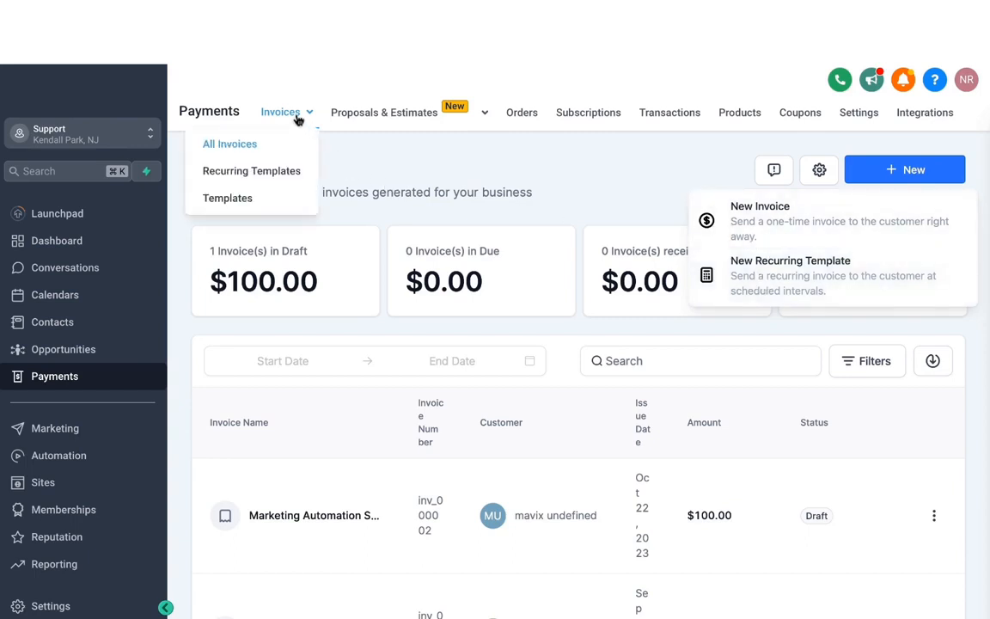
{"action": "left_click", "coordinate": [233, 201]}
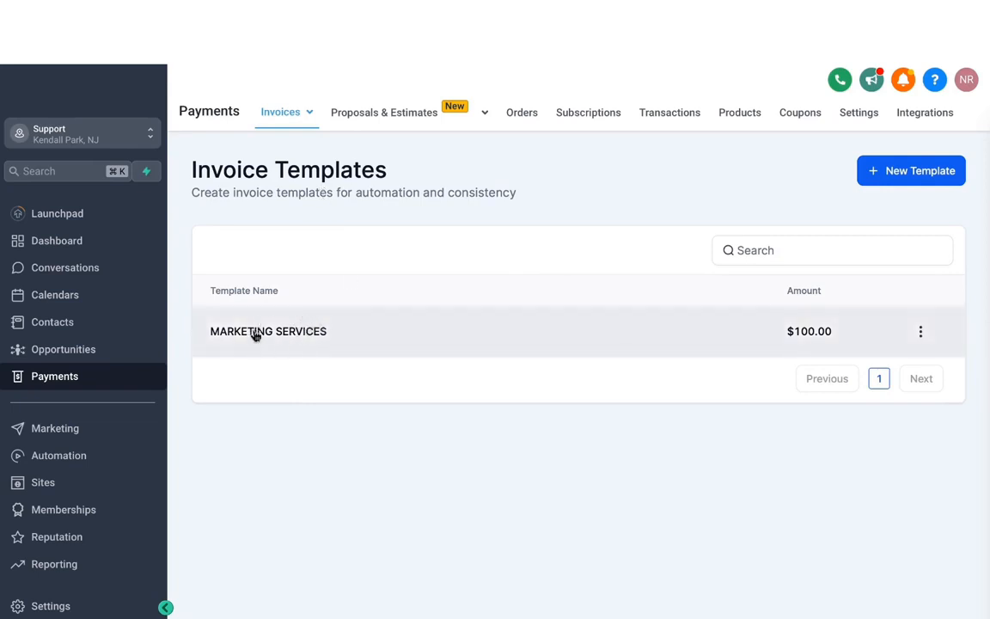
{"action": "left_click", "coordinate": [286, 337]}
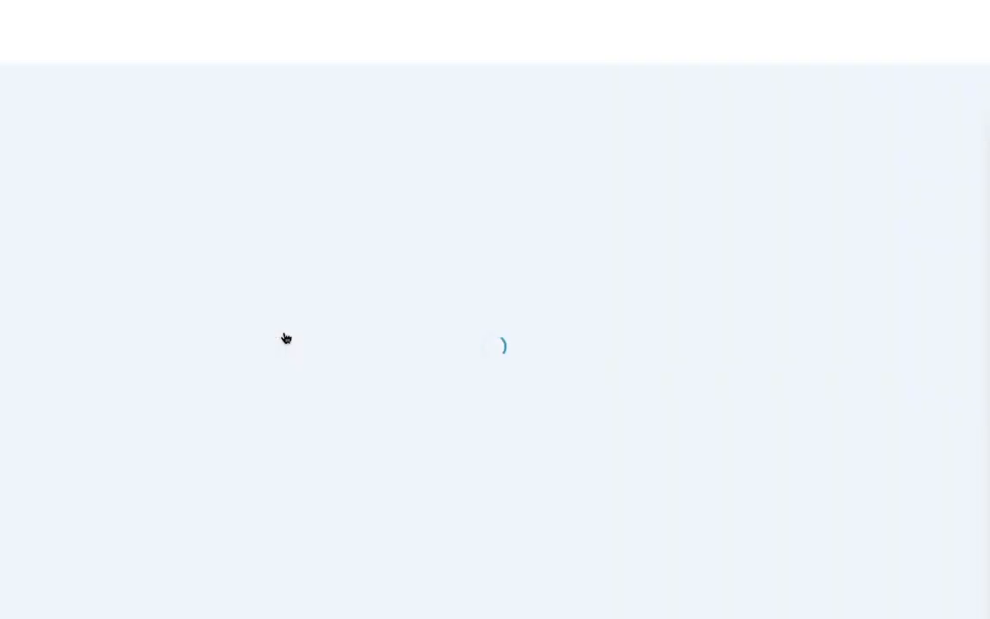
{"action": "scroll", "coordinate": [371, 354], "scroll_direction": "down", "scroll_amount": 1}
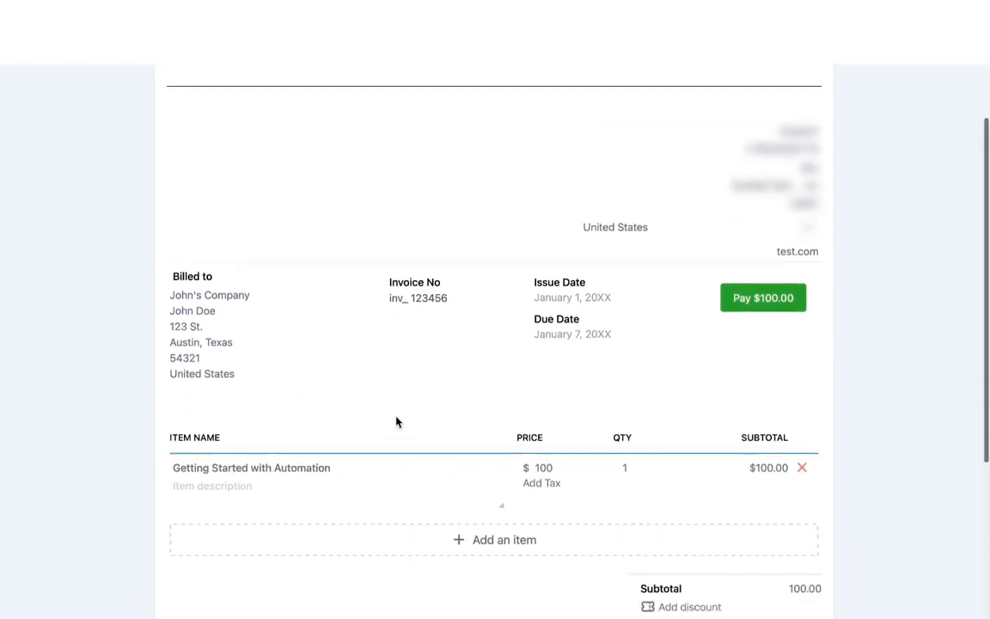
{"action": "scroll", "coordinate": [396, 421], "scroll_direction": "down", "scroll_amount": 1}
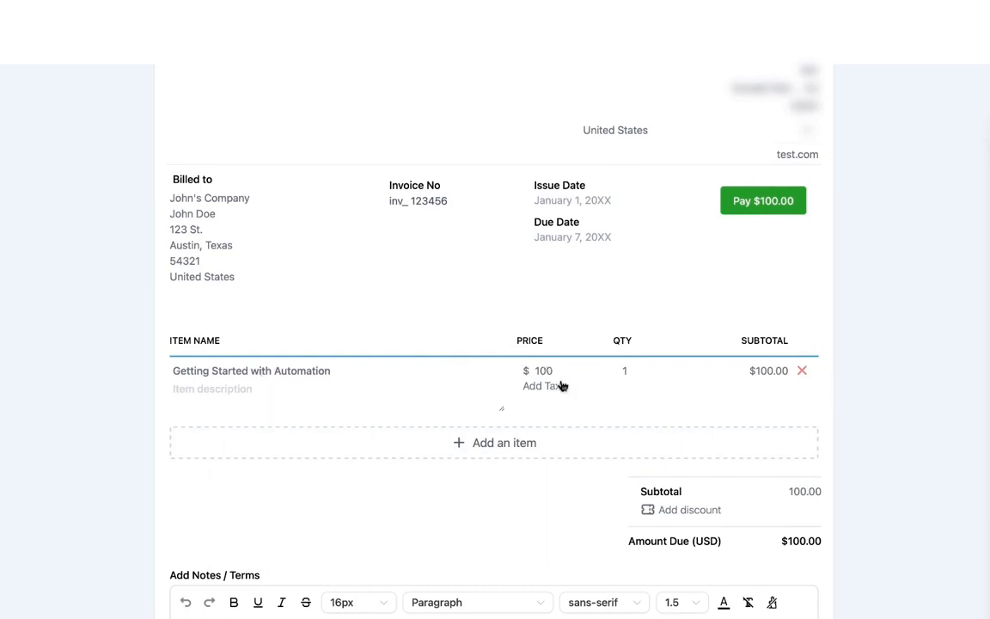
{"action": "scroll", "coordinate": [561, 386], "scroll_direction": "down", "scroll_amount": 2}
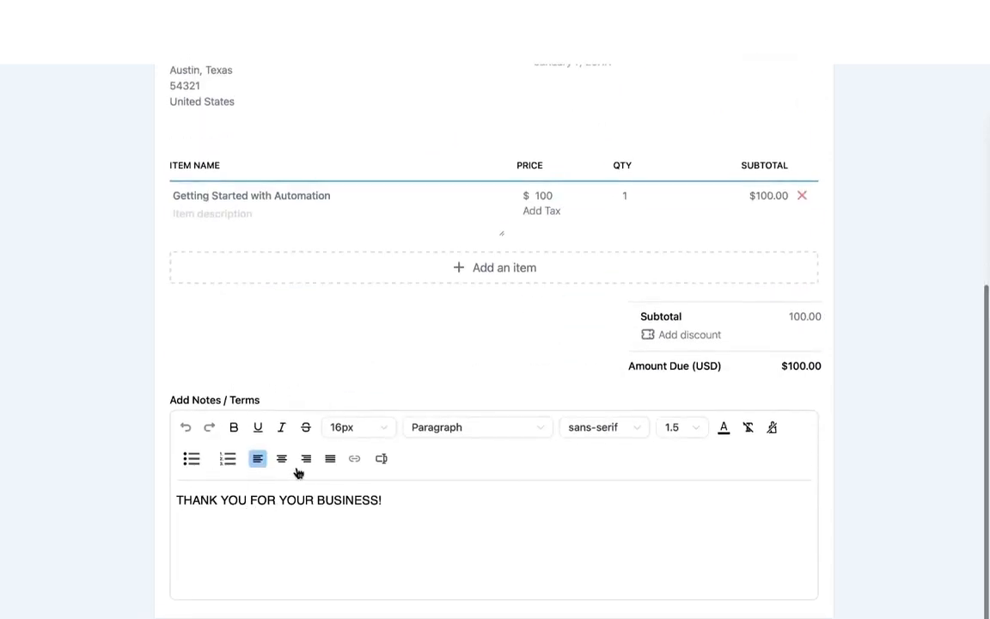
{"action": "scroll", "coordinate": [438, 276], "scroll_direction": "up", "scroll_amount": 4}
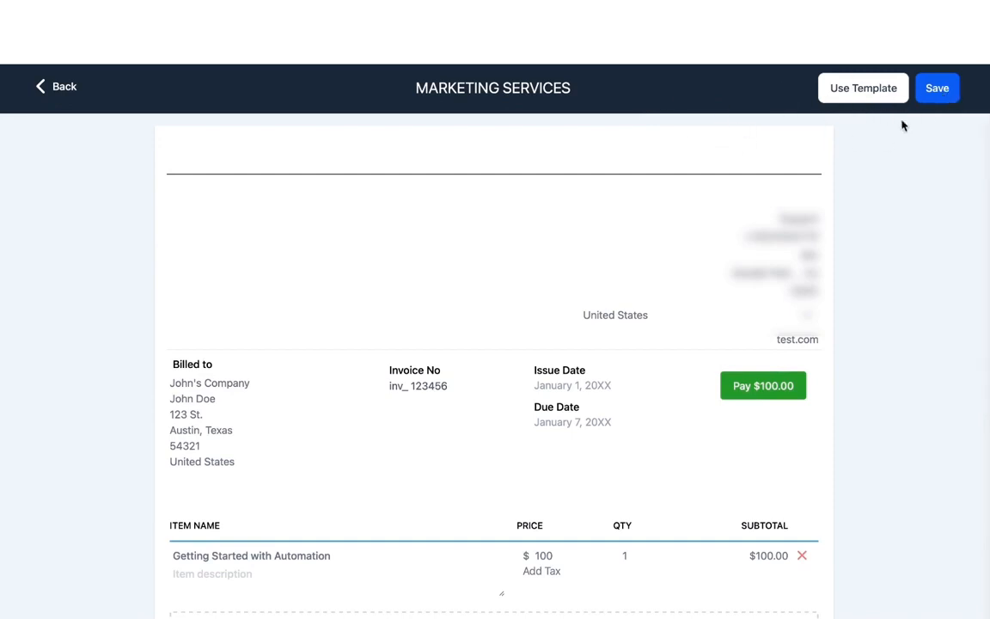
{"action": "left_click", "coordinate": [61, 88]}
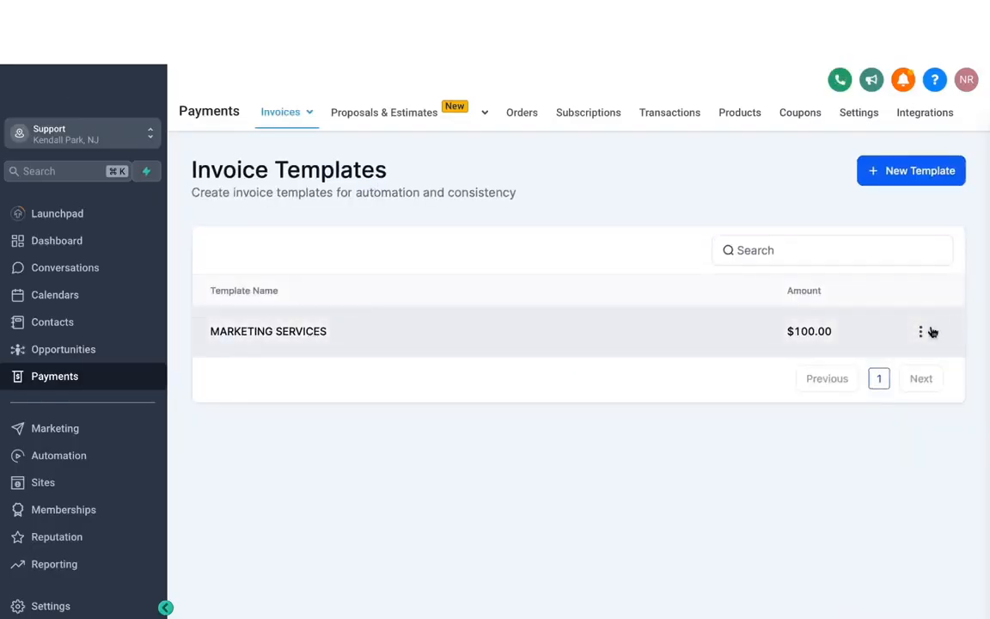
Start a one-time invoice from the MARKETING SERVICES template and bill it to the client Mavix.
{"action": "left_click", "coordinate": [920, 331]}
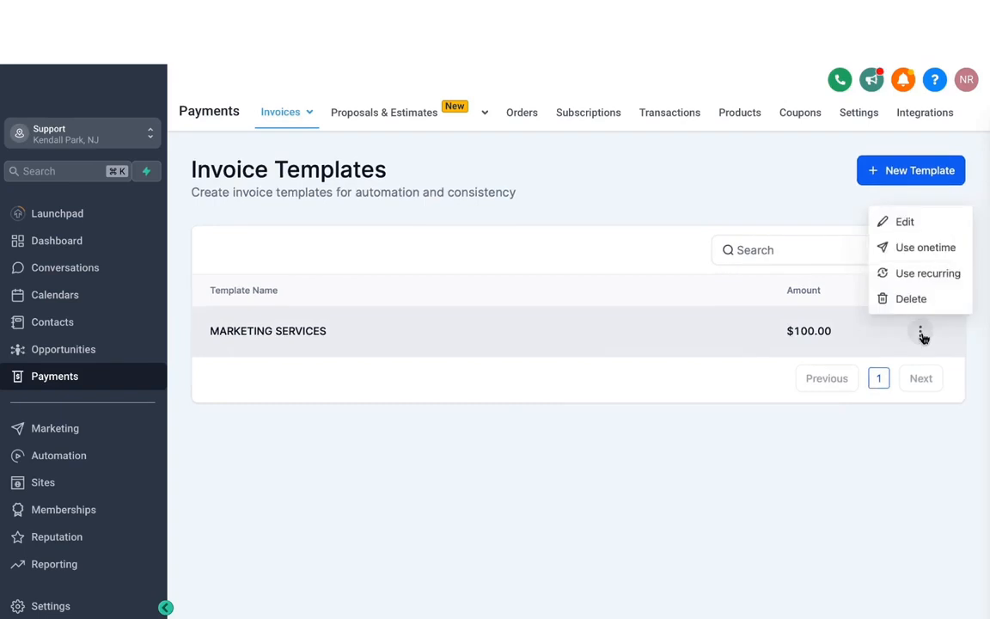
{"action": "left_click", "coordinate": [909, 248]}
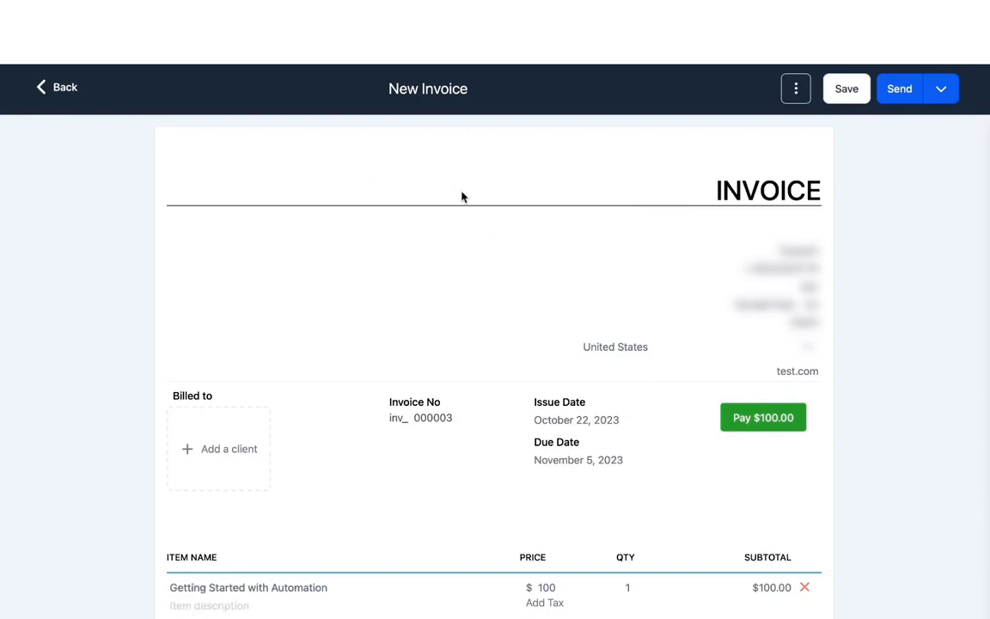
{"action": "scroll", "coordinate": [415, 252], "scroll_direction": "down", "scroll_amount": 2}
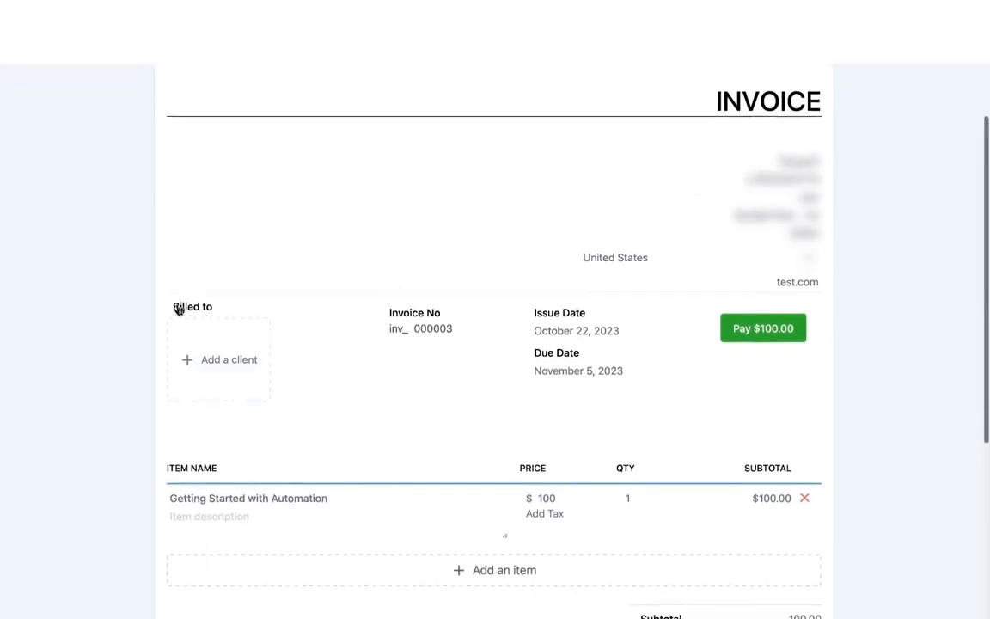
{"action": "left_click", "coordinate": [217, 369]}
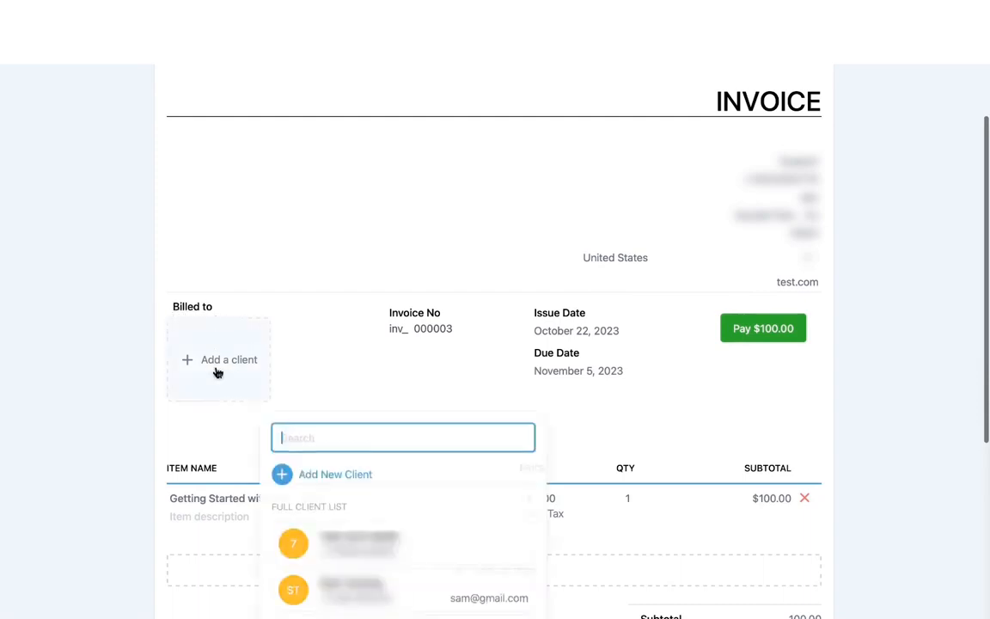
{"action": "type", "text": "MAVIX"}
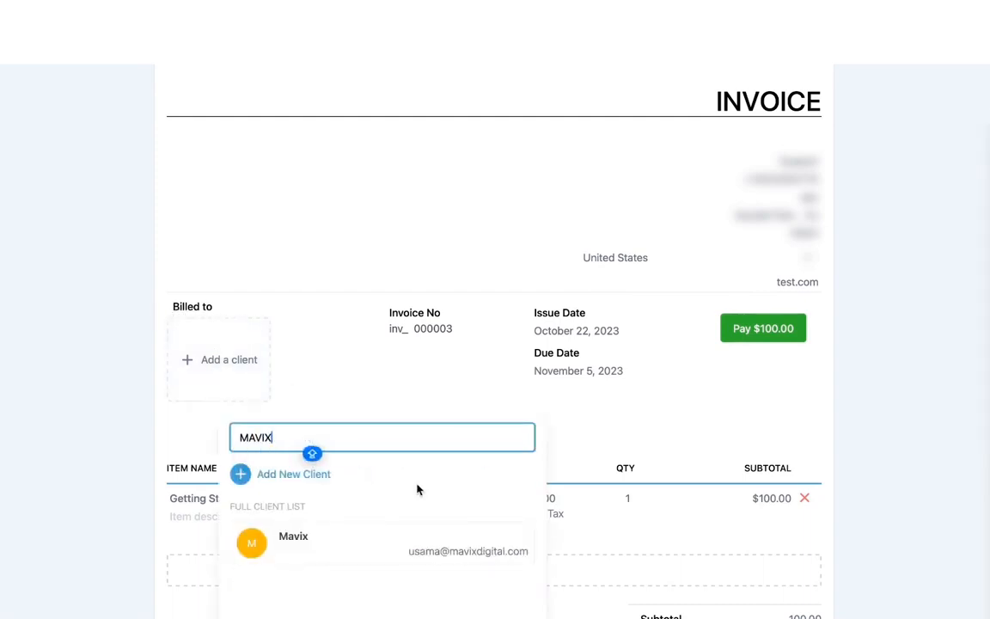
{"action": "left_click", "coordinate": [360, 533]}
Look at the product and price choices for adding another invoice item, and close them without adding one.
{"action": "scroll", "coordinate": [260, 274], "scroll_direction": "down", "scroll_amount": 3}
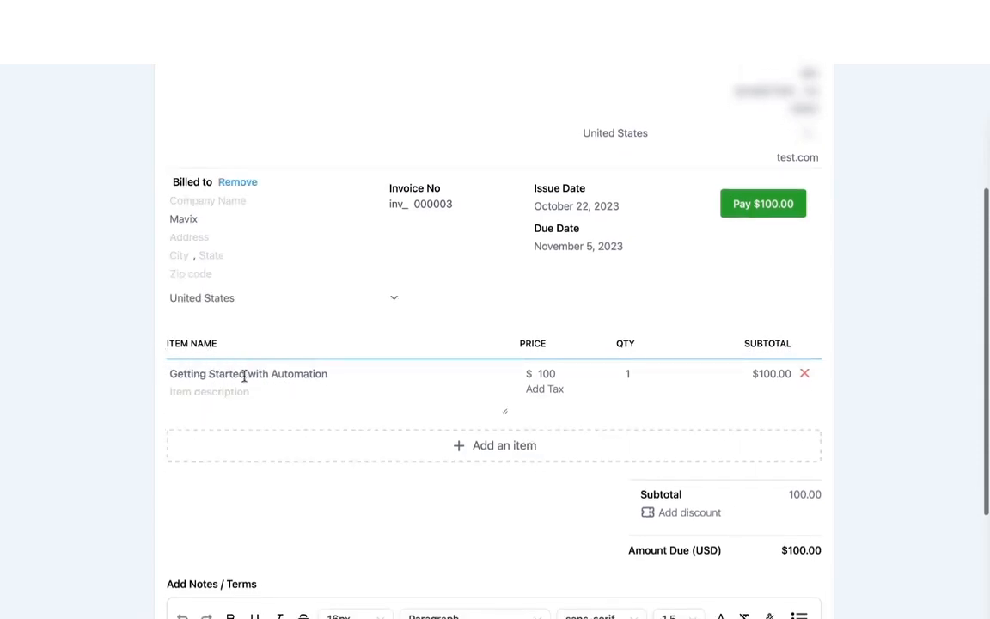
{"action": "left_click", "coordinate": [372, 450]}
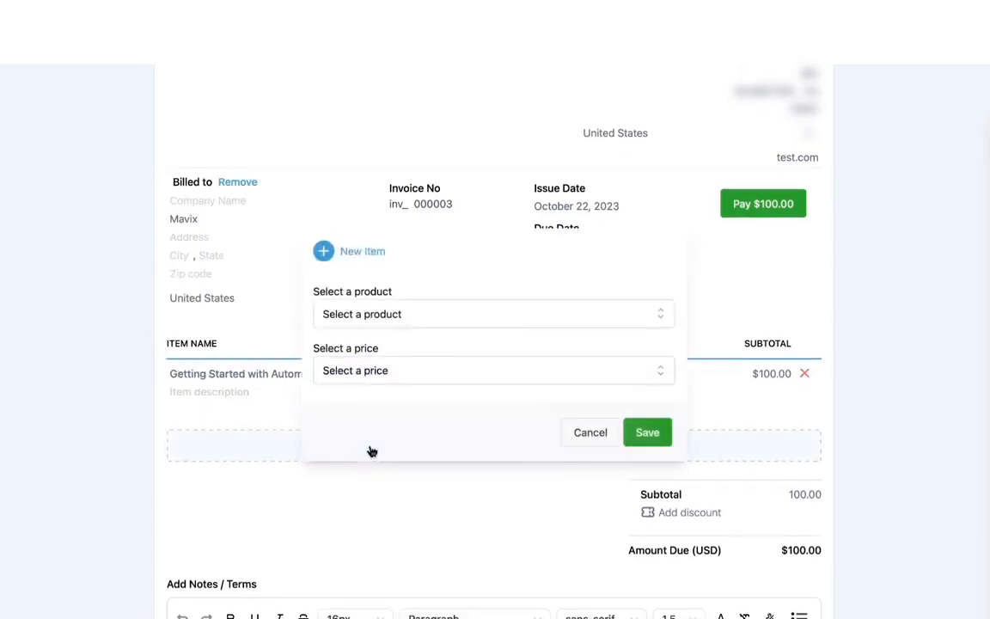
{"action": "left_click", "coordinate": [863, 391]}
Rename the invoice MAVIX-INVOICE.
{"action": "scroll", "coordinate": [619, 270], "scroll_direction": "up", "scroll_amount": 5}
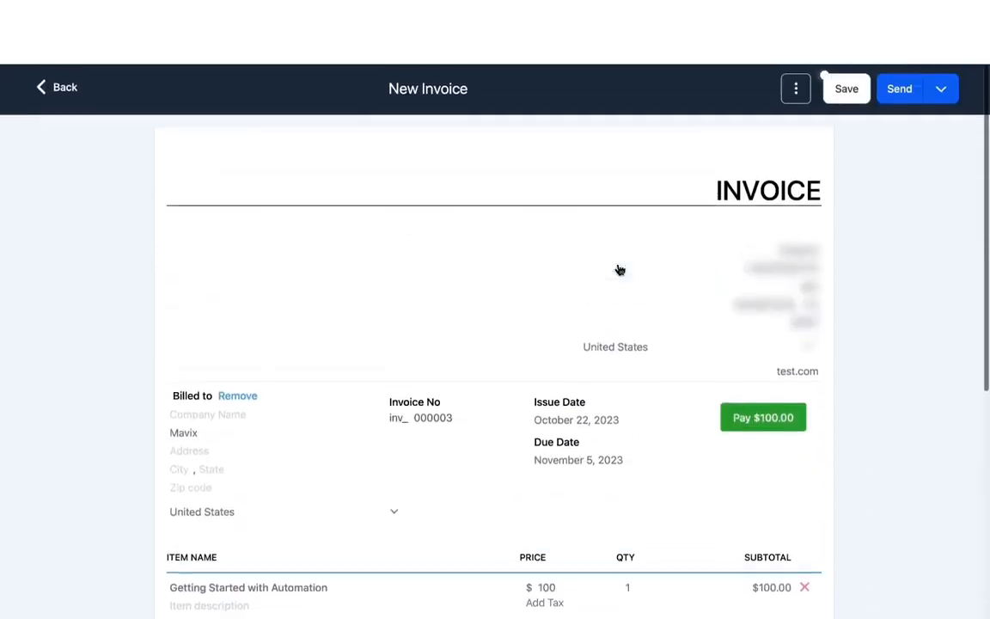
{"action": "left_click", "coordinate": [424, 89]}
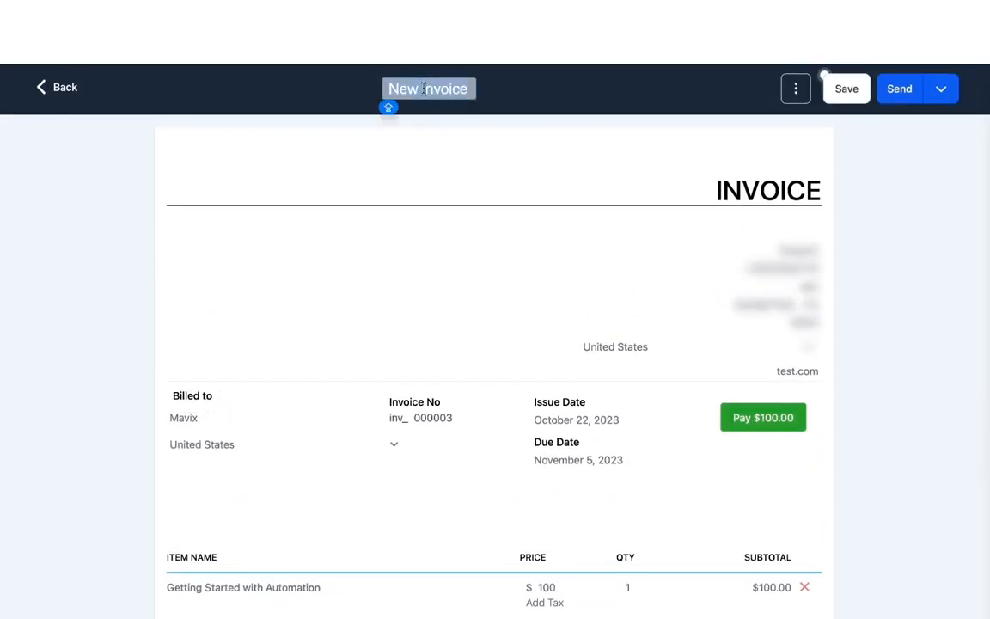
{"action": "type", "text": "MAVIX-INVOI"}
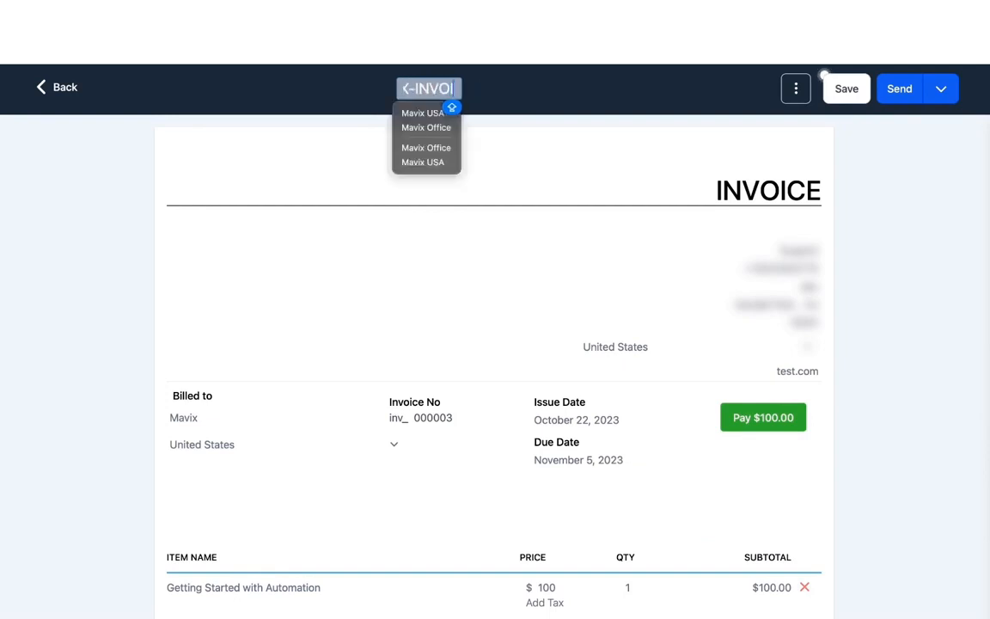
{"action": "type", "text": "CE"}
{"action": "left_click", "coordinate": [590, 177]}
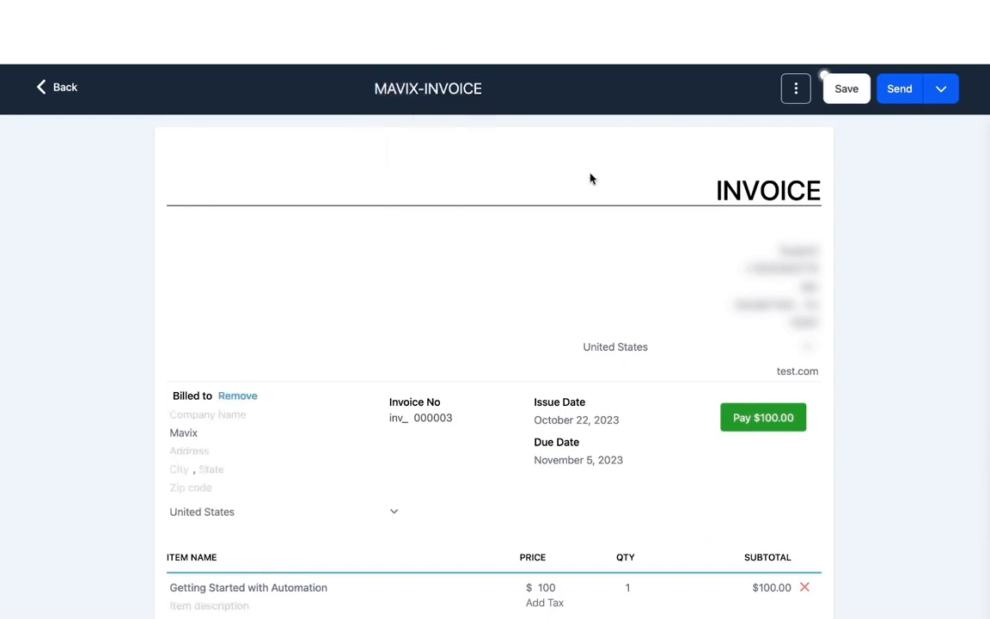
Open the invoice's sending options and switch the payment mode to Test.
{"action": "left_click", "coordinate": [901, 91]}
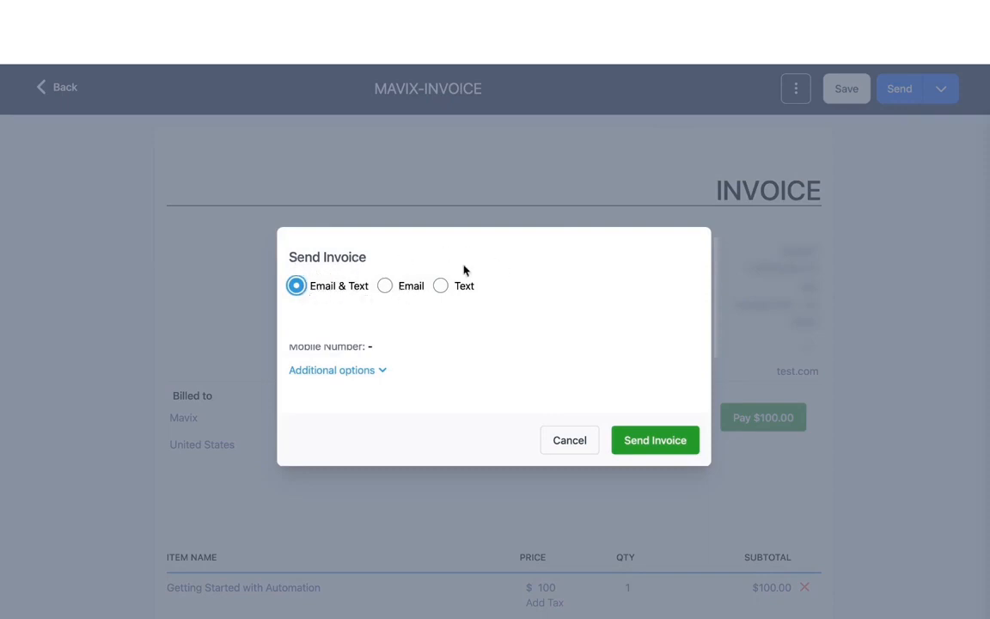
{"action": "left_click", "coordinate": [384, 369]}
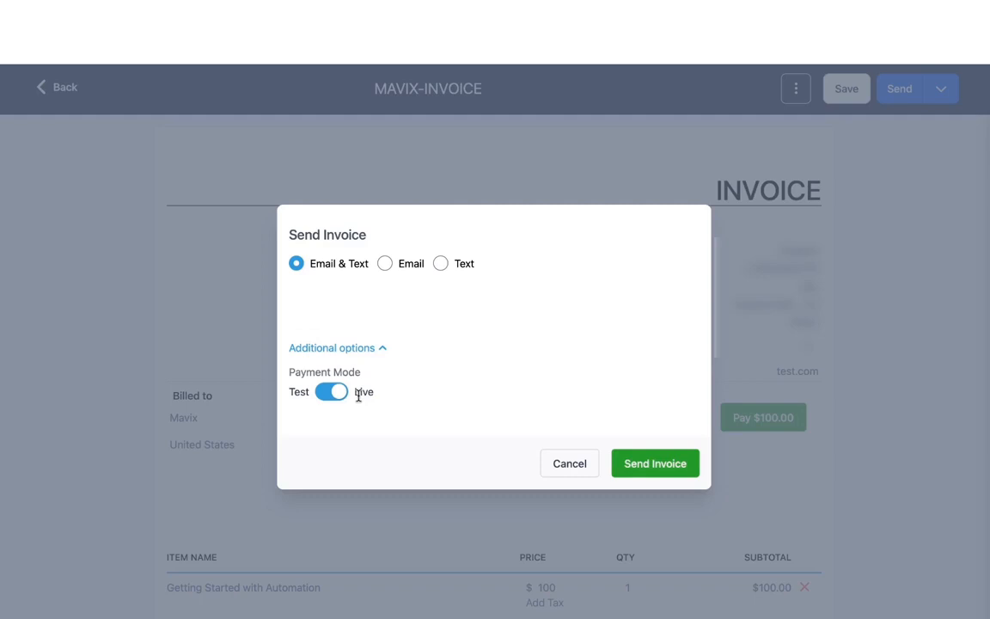
{"action": "left_click", "coordinate": [327, 396]}
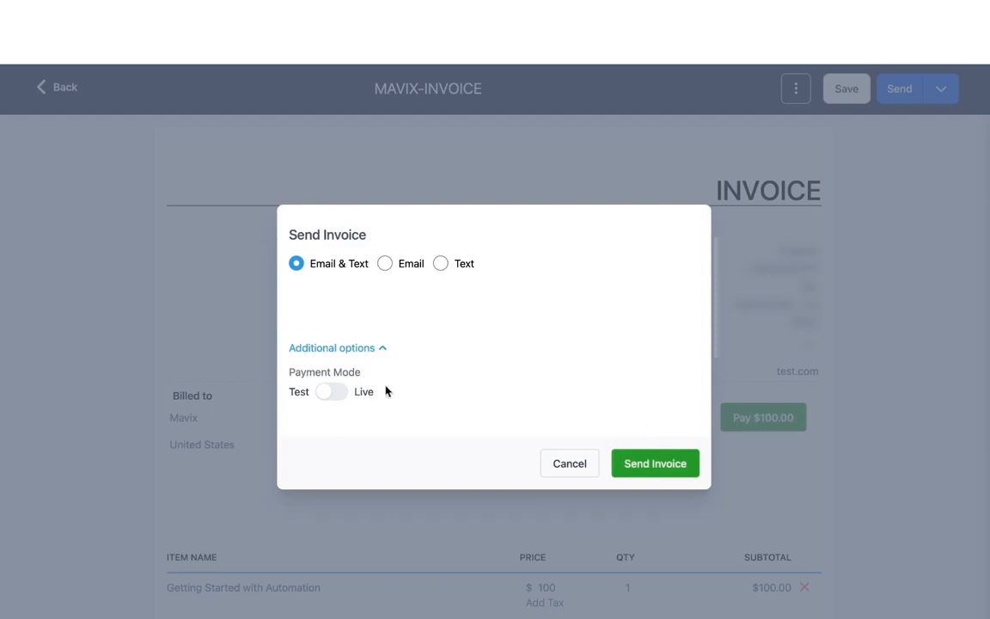
Switch the payment mode to Live, send MAVIX-INVOICE by email and text, and check it in the invoice list.
{"action": "left_click", "coordinate": [343, 398]}
{"action": "left_click", "coordinate": [657, 473]}
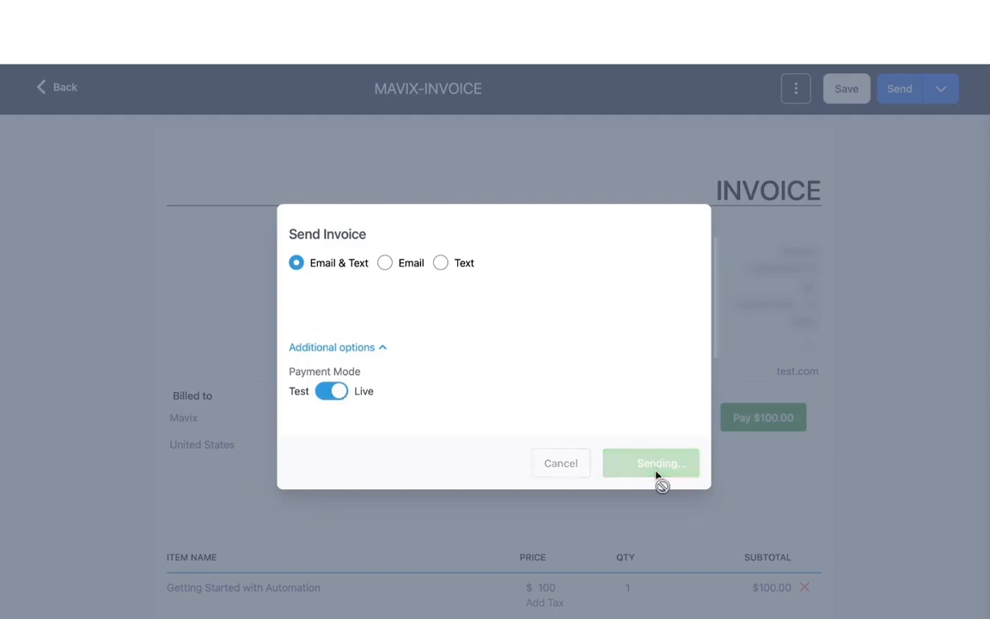
{"action": "scroll", "coordinate": [419, 352], "scroll_direction": "down", "scroll_amount": 1}
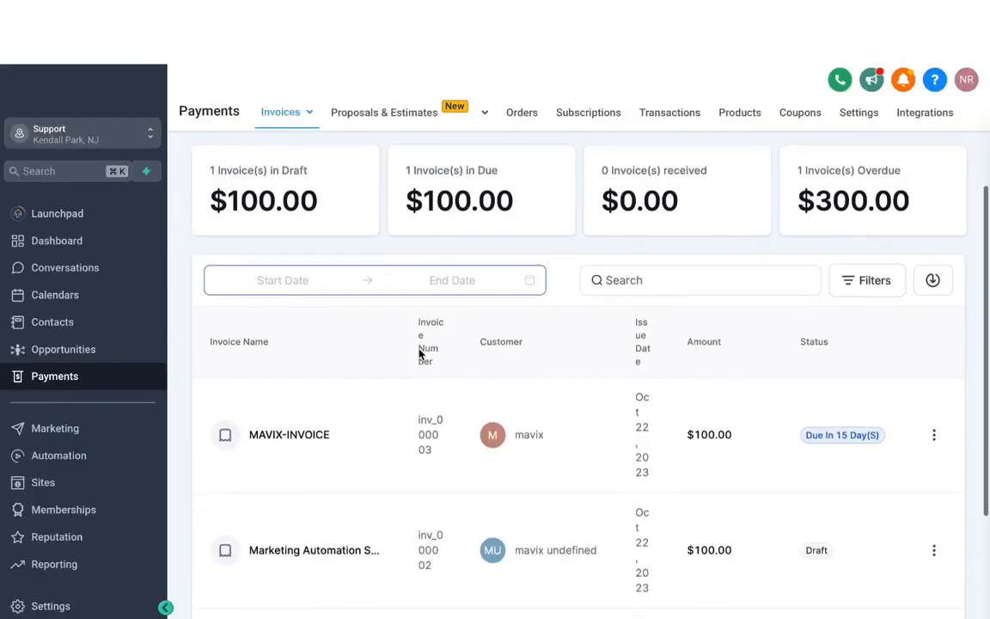
{"action": "scroll", "coordinate": [420, 352], "scroll_direction": "down", "scroll_amount": 1}
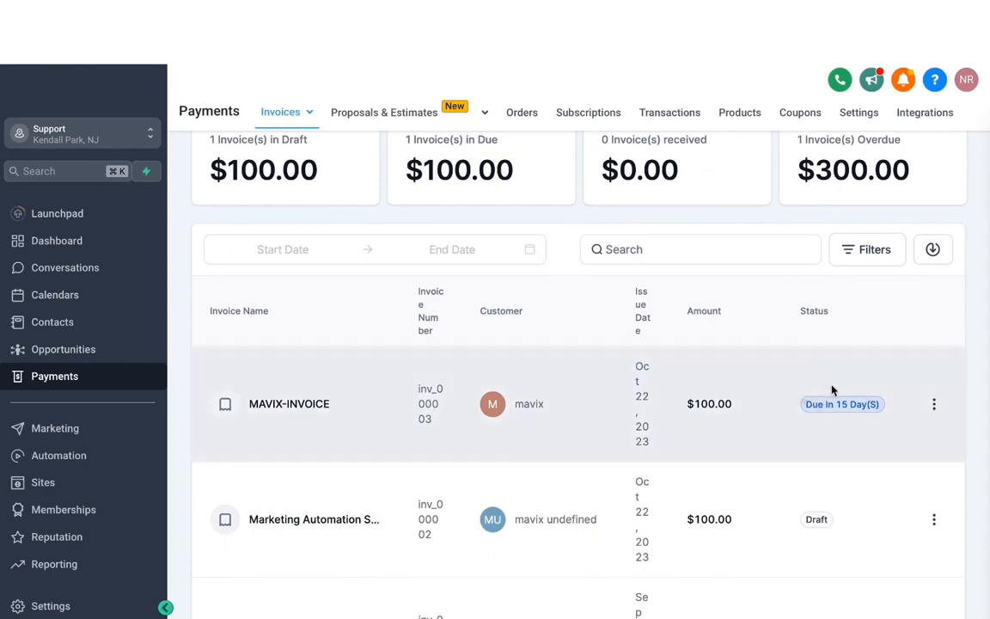
{"action": "scroll", "coordinate": [833, 387], "scroll_direction": "up", "scroll_amount": 3}
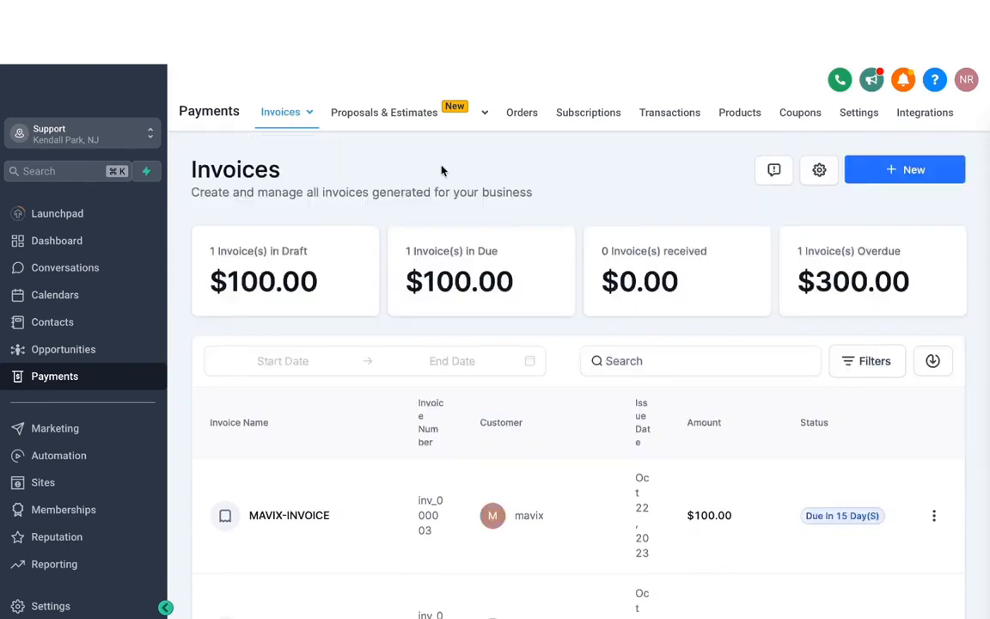
Create a new blank template for proposals and estimates.
{"action": "mouse_move", "coordinate": [368, 116]}
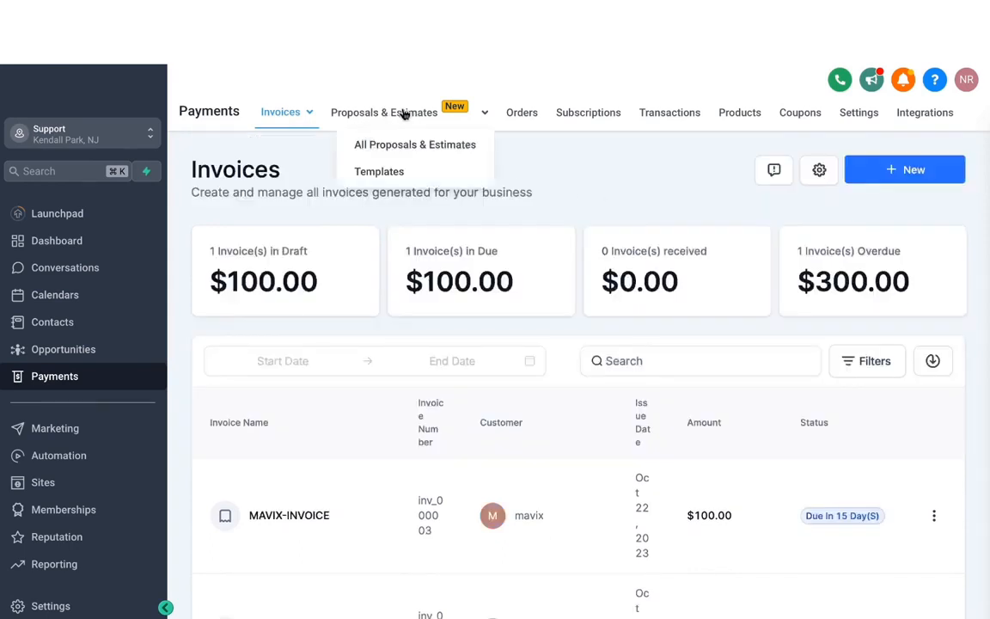
{"action": "left_click", "coordinate": [379, 172]}
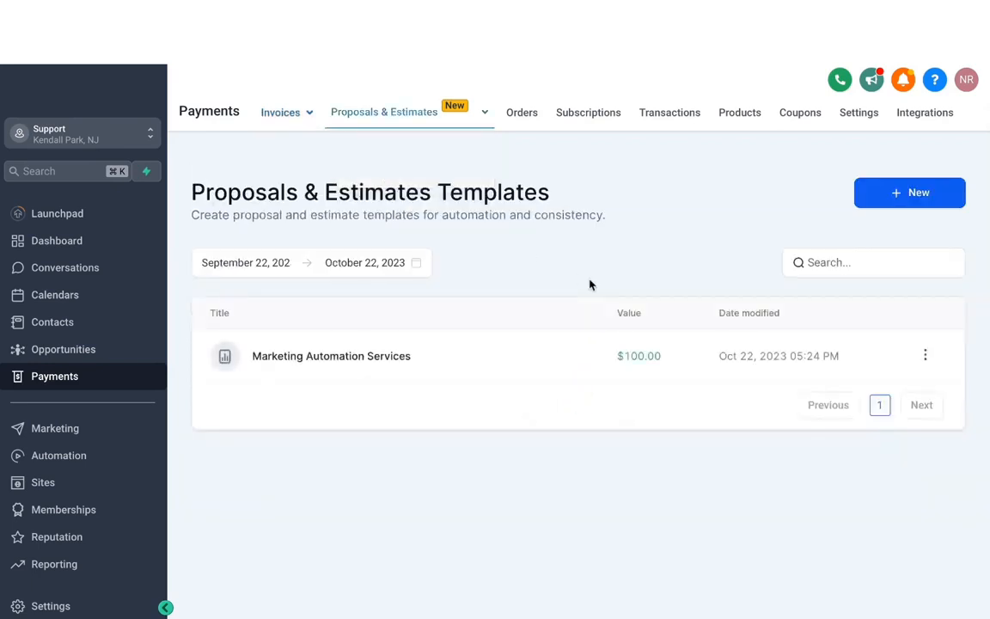
{"action": "left_click", "coordinate": [882, 201]}
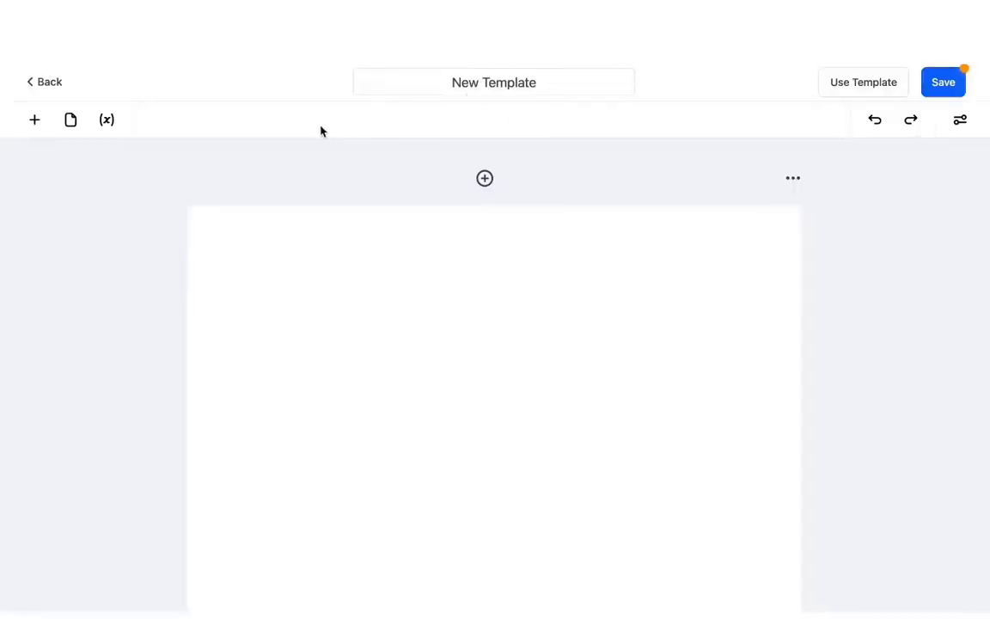
Add a centered image element to the page and fill it with the GQ logo from the media library.
{"action": "left_click", "coordinate": [38, 121]}
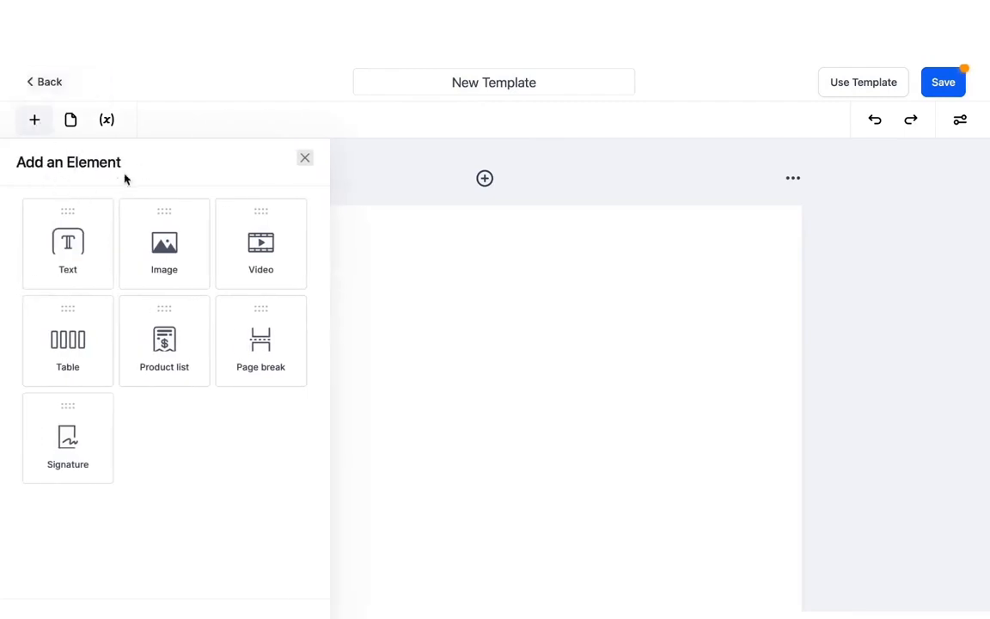
{"action": "left_click_drag", "start_coordinate": [178, 253], "coordinate": [499, 256]}
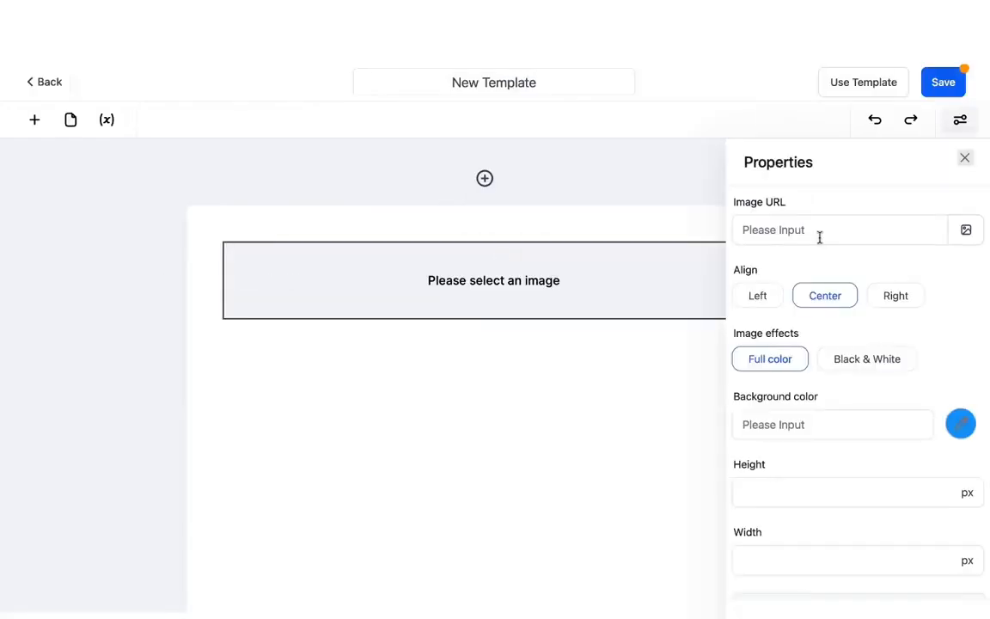
{"action": "left_click", "coordinate": [966, 230]}
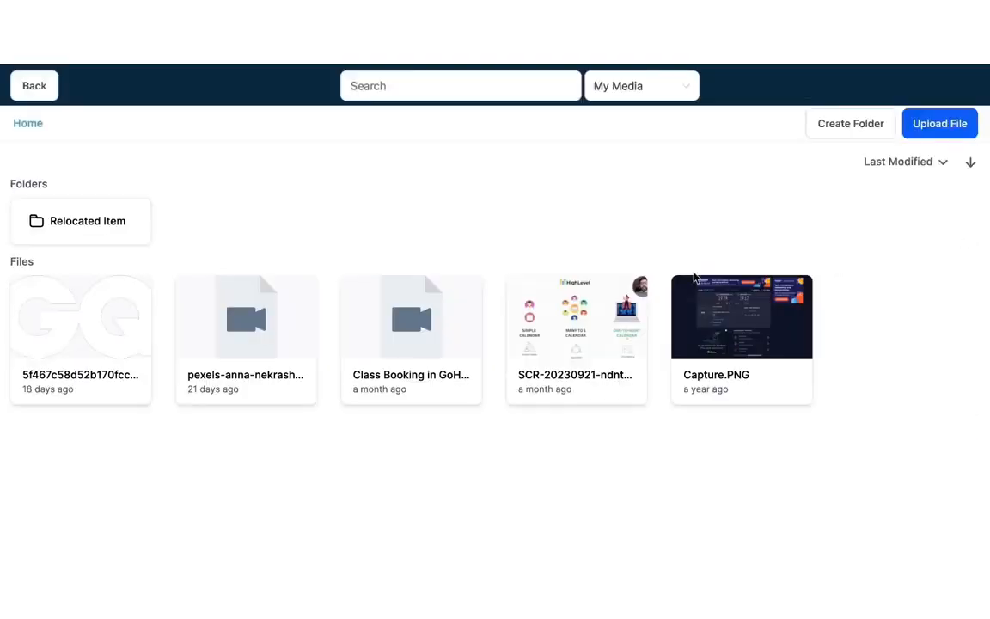
{"action": "double_click", "coordinate": [94, 311]}
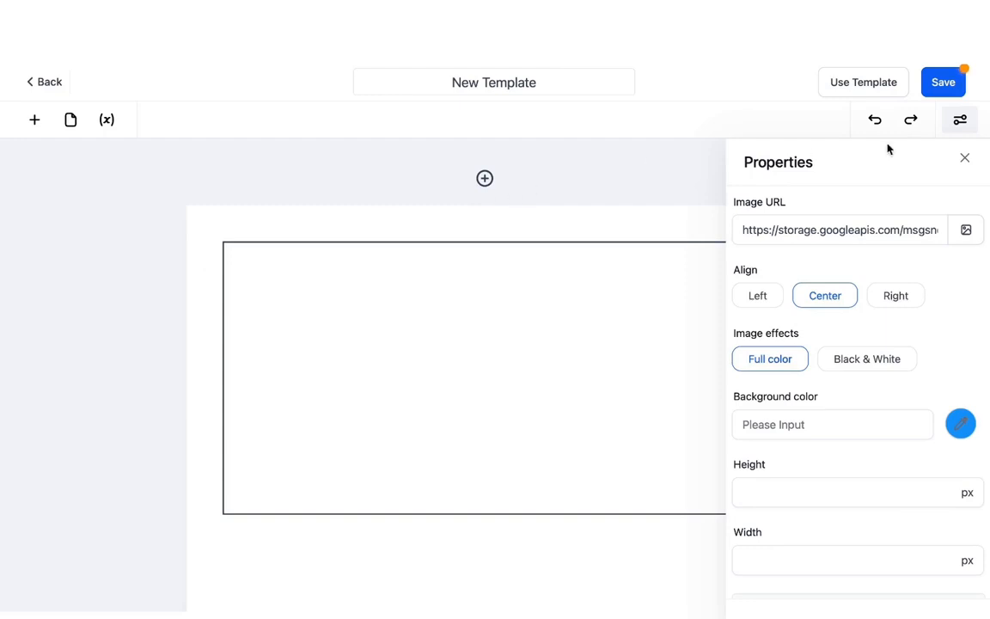
{"action": "left_click", "coordinate": [964, 157]}
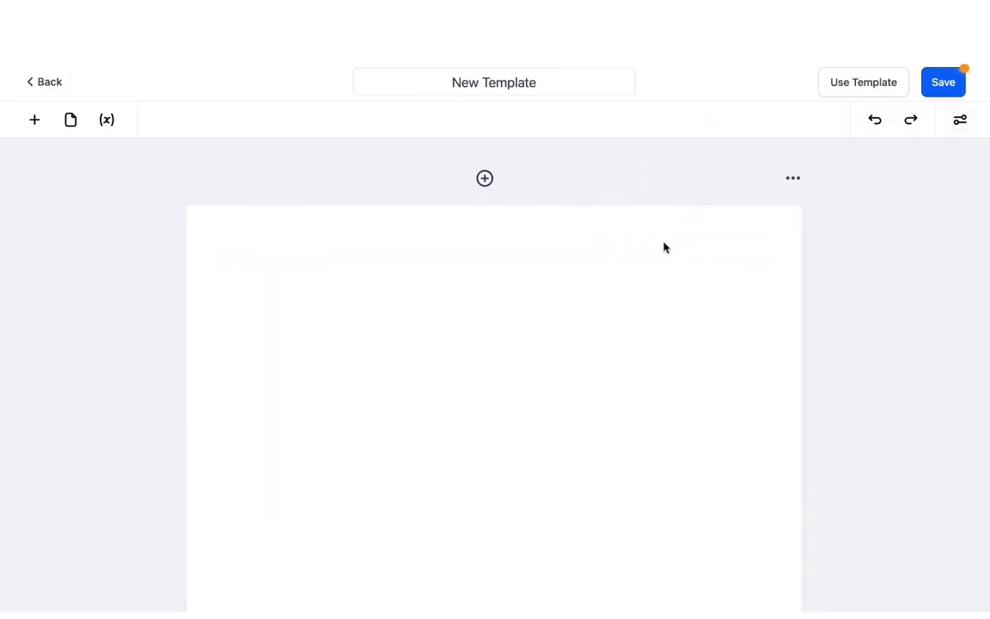
Set the page background color to dark grey #333333.
{"action": "left_click", "coordinate": [798, 182]}
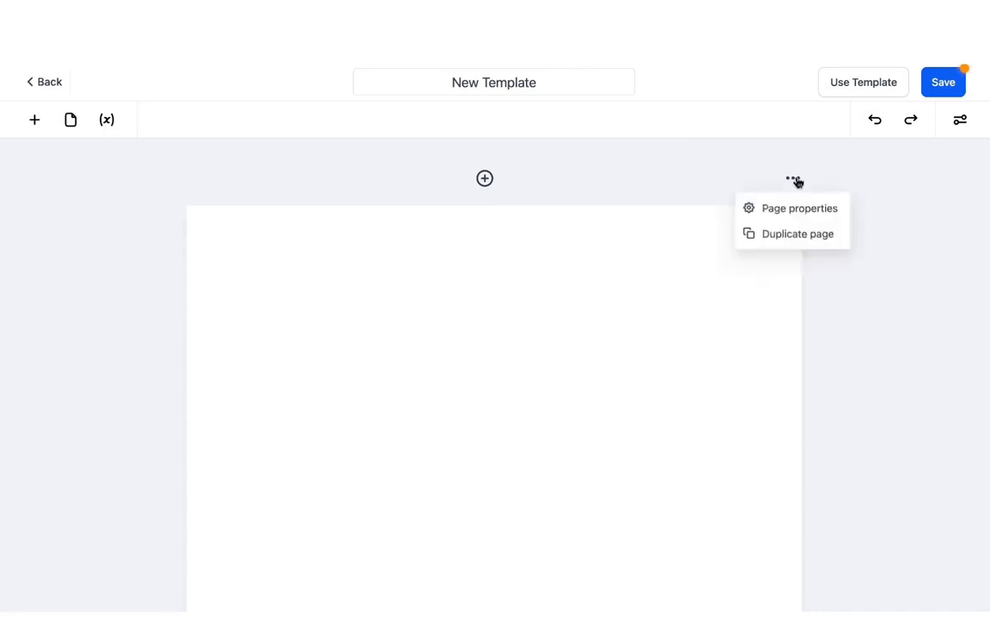
{"action": "left_click", "coordinate": [782, 212]}
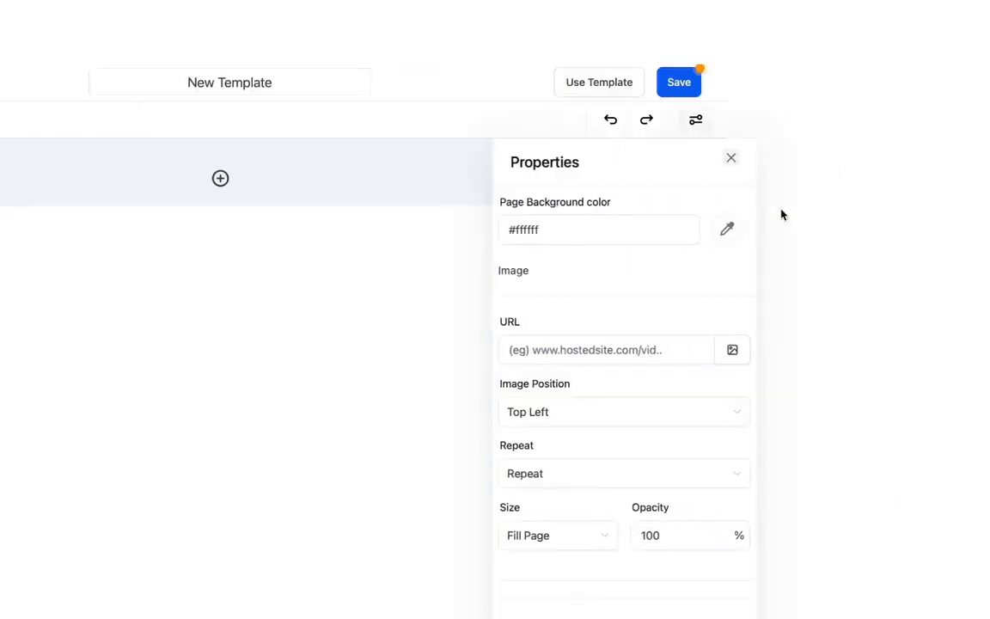
{"action": "left_click", "coordinate": [962, 231]}
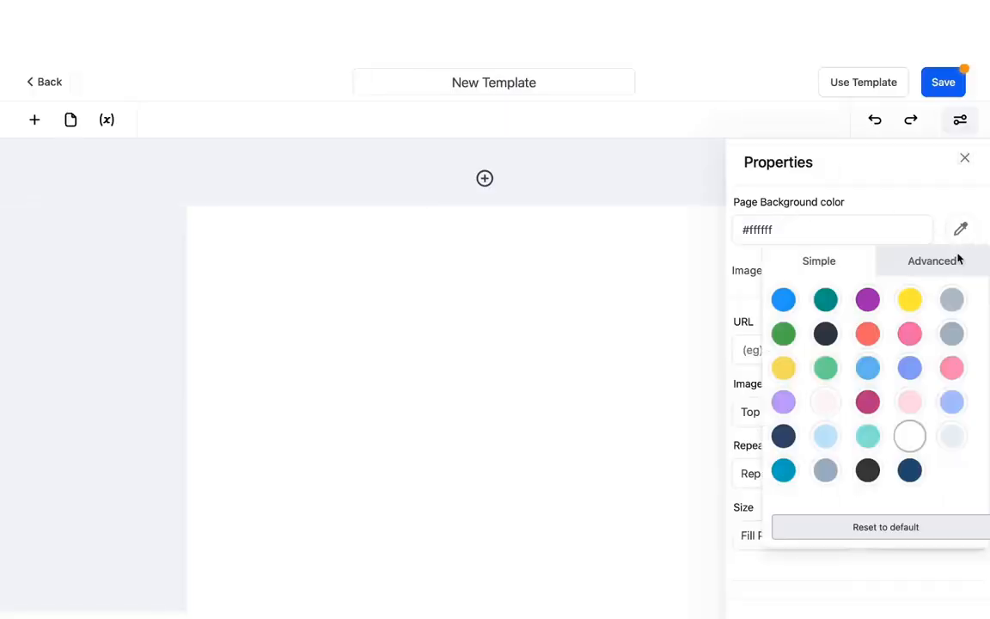
{"action": "left_click", "coordinate": [828, 469]}
{"action": "left_click", "coordinate": [867, 470]}
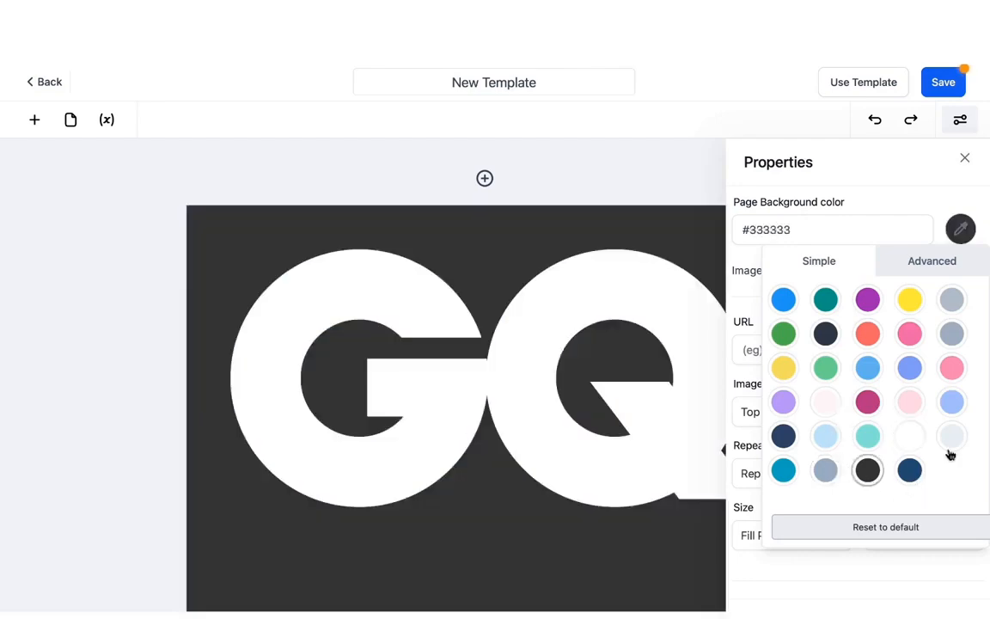
{"action": "left_click", "coordinate": [939, 179]}
{"action": "left_click", "coordinate": [179, 188]}
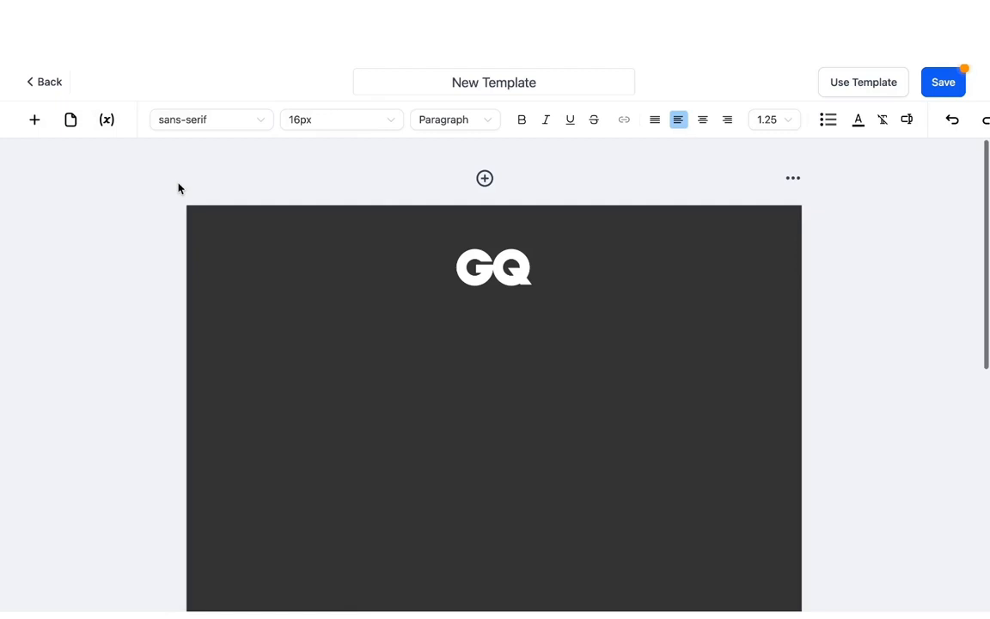
Add a product list below the GQ logo and give it a white #ffffff background.
{"action": "left_click", "coordinate": [35, 120]}
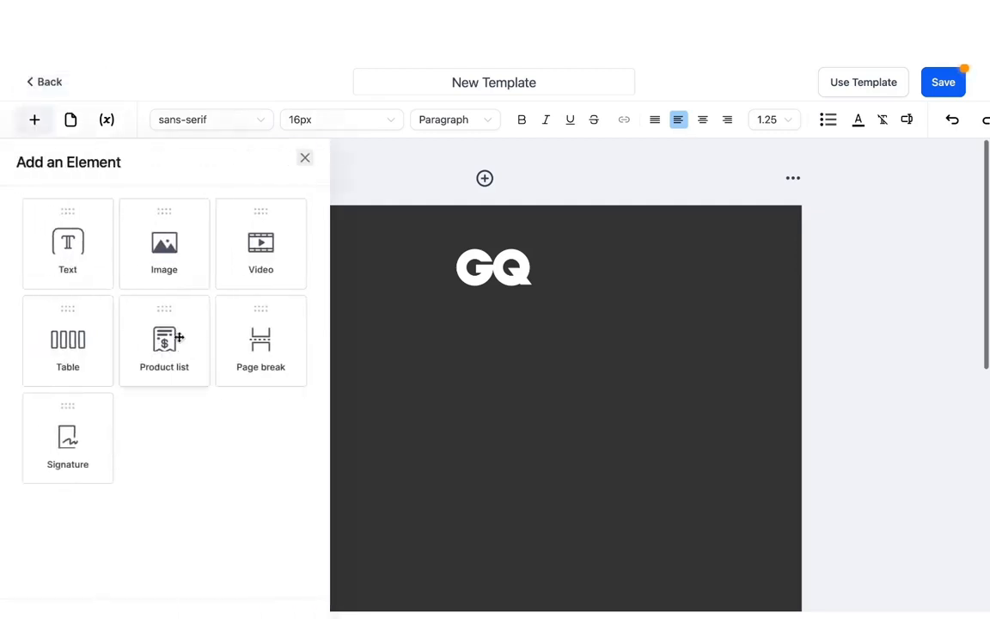
{"action": "left_click_drag", "start_coordinate": [167, 341], "coordinate": [722, 315]}
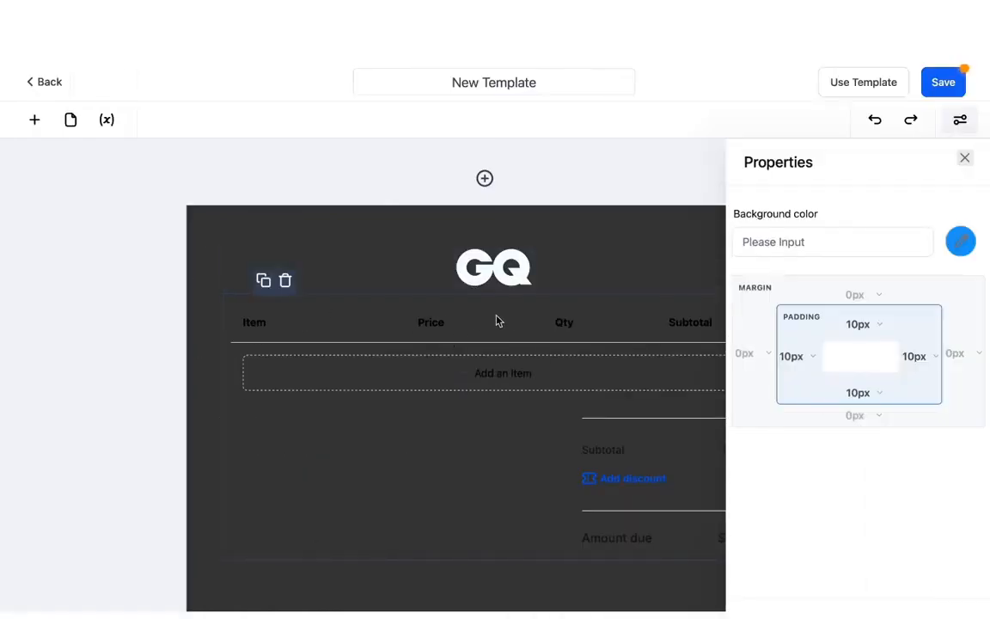
{"action": "left_click", "coordinate": [959, 242]}
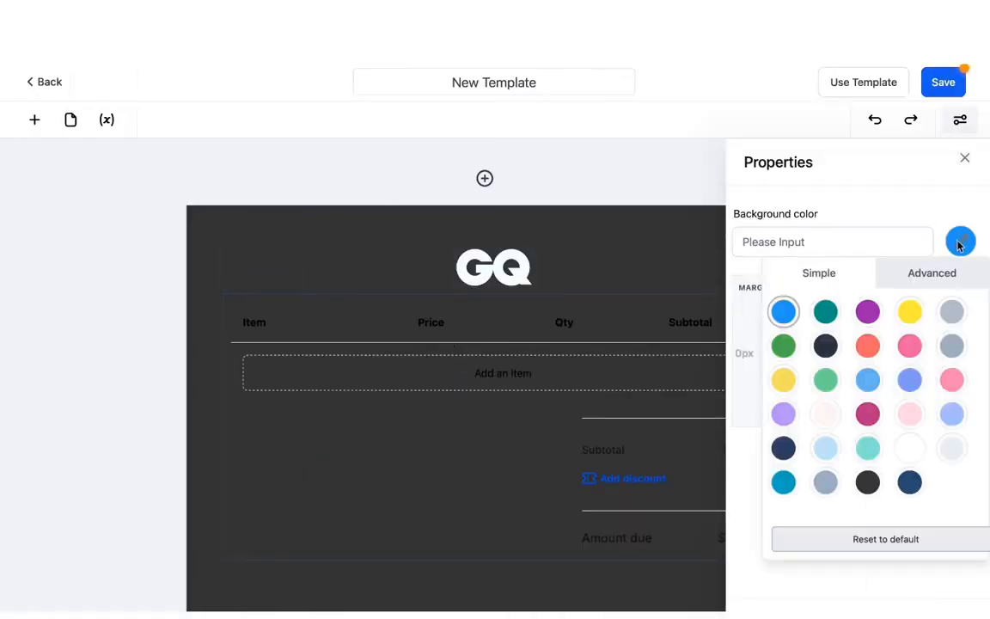
{"action": "left_click", "coordinate": [910, 449]}
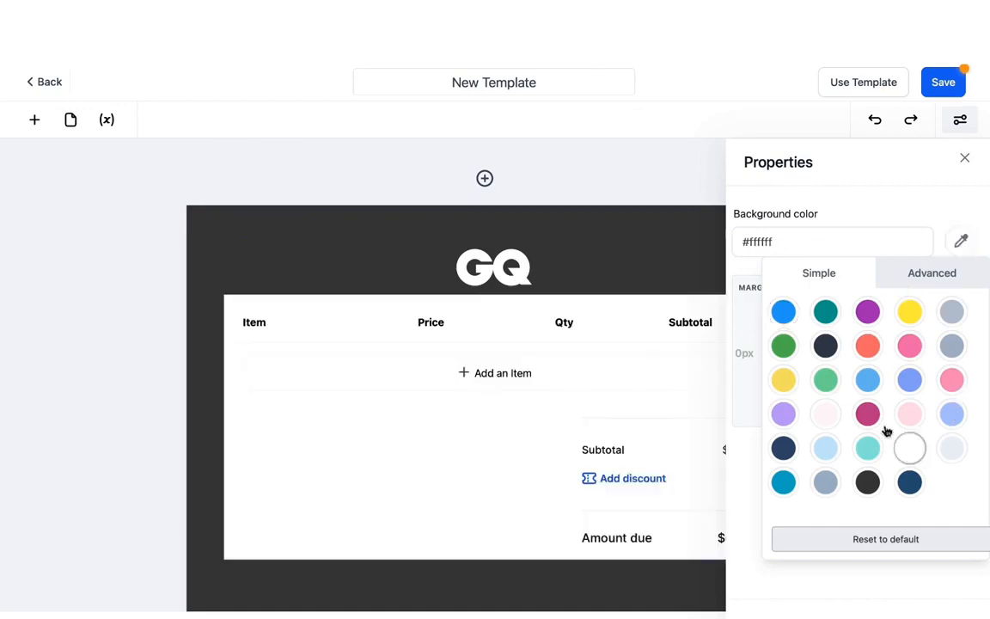
{"action": "left_click", "coordinate": [965, 159]}
Add the product Getting Started with Automation at the $100 price to the product list.
{"action": "scroll", "coordinate": [601, 322], "scroll_direction": "down", "scroll_amount": 2}
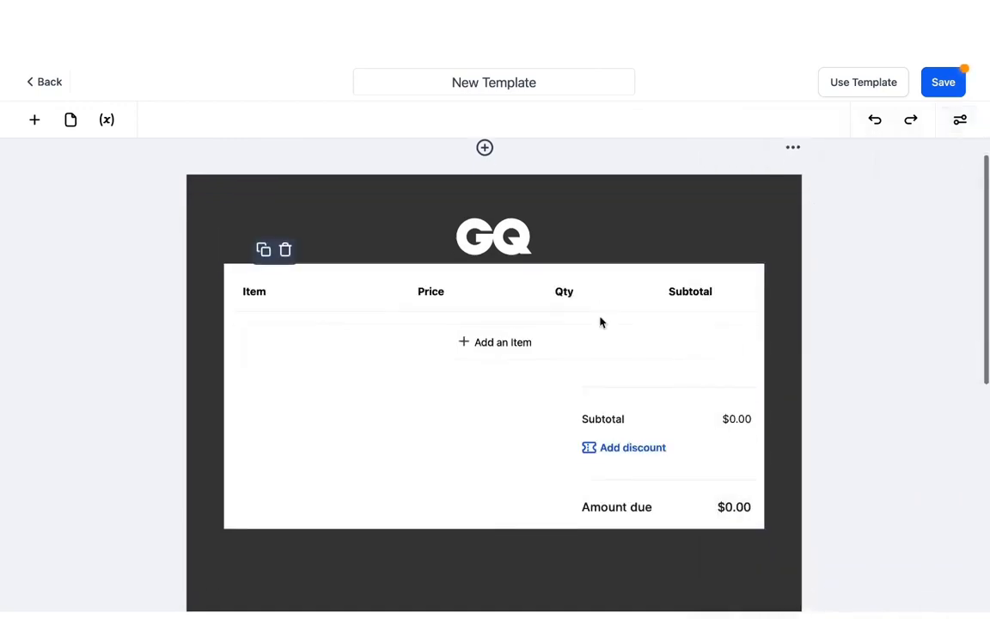
{"action": "left_click", "coordinate": [501, 284]}
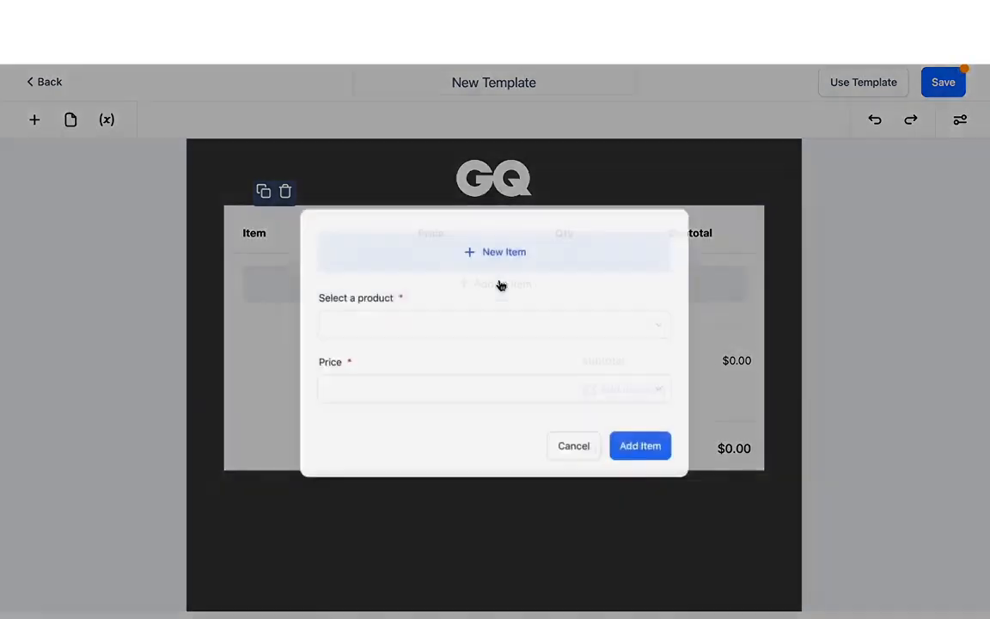
{"action": "left_click", "coordinate": [481, 326]}
{"action": "left_click", "coordinate": [394, 367]}
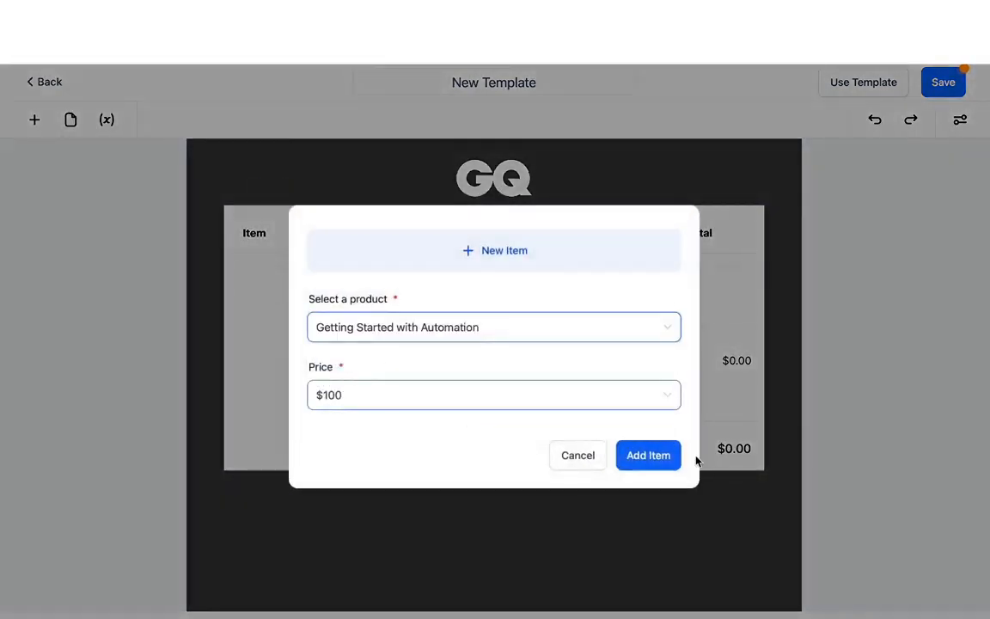
{"action": "left_click", "coordinate": [650, 455]}
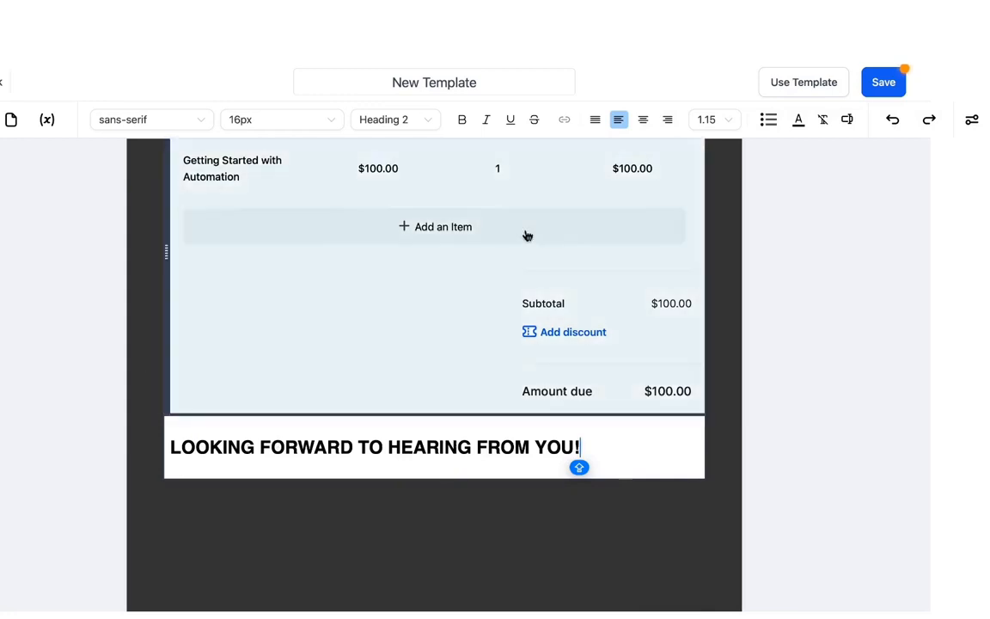
Rename the template MARKETING AUTOMATION TEMPLATE and save it.
{"action": "scroll", "coordinate": [527, 235], "scroll_direction": "up", "scroll_amount": 5}
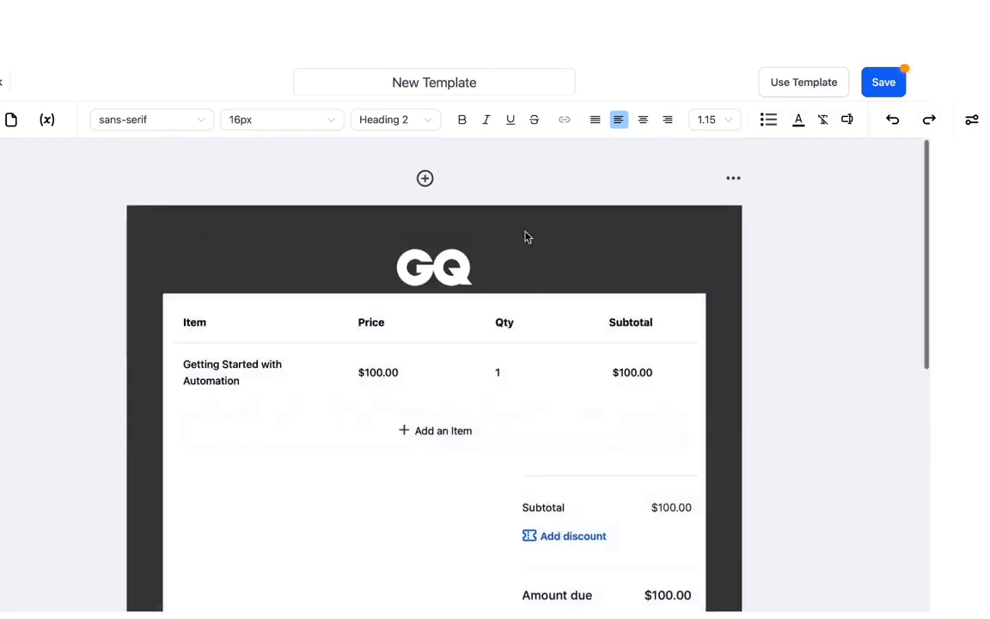
{"action": "left_click", "coordinate": [481, 83]}
{"action": "type", "text": "MARKETING AUTOMATION"}
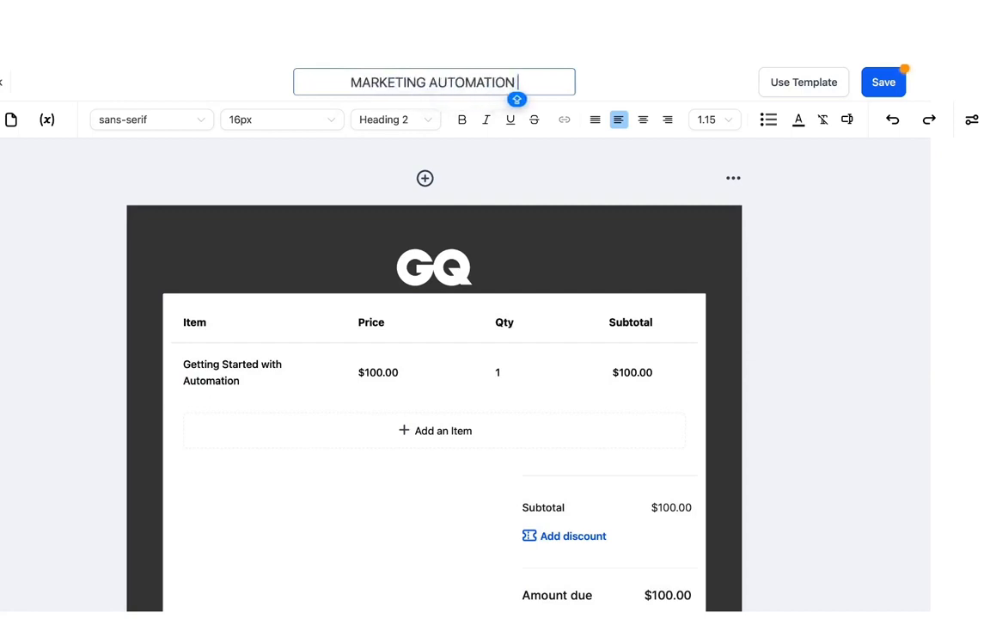
{"action": "type", "text": " TEMPLATE"}
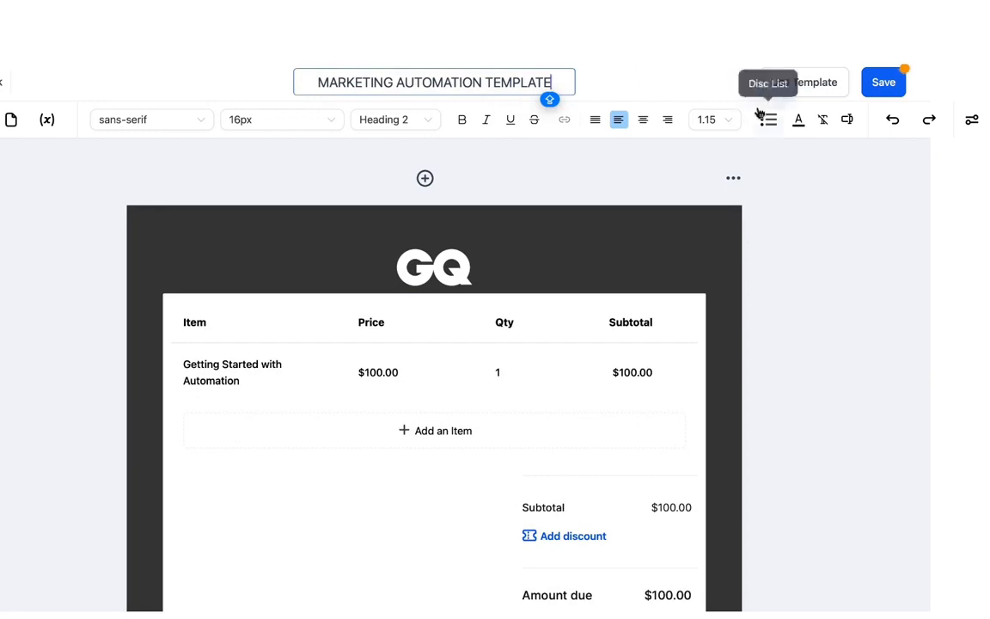
{"action": "left_click", "coordinate": [885, 86]}
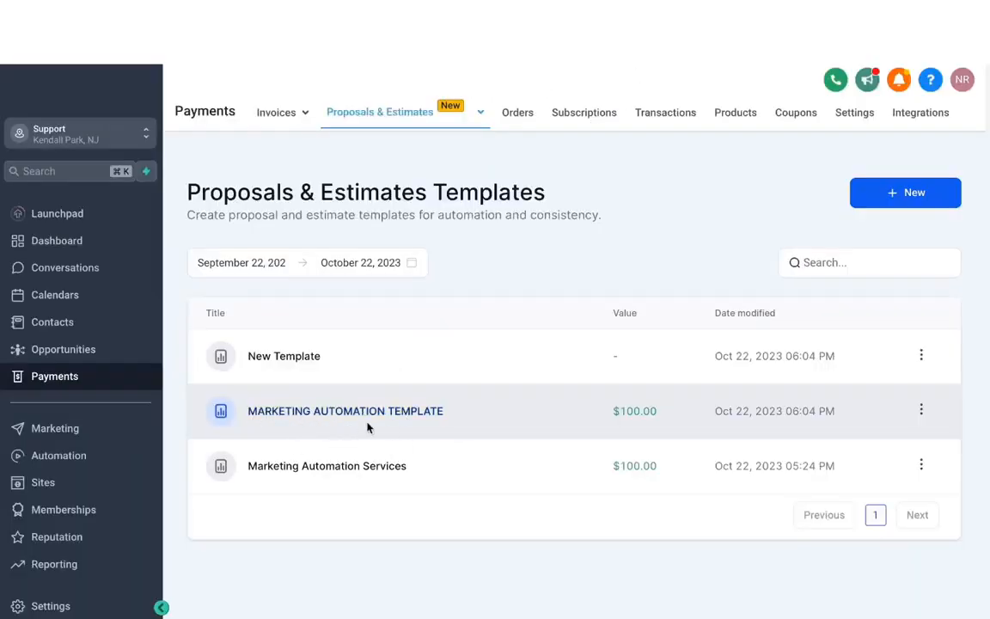
Open the document settings for all proposals and estimates and view the customer notifications.
{"action": "mouse_move", "coordinate": [424, 117]}
{"action": "left_click", "coordinate": [395, 153]}
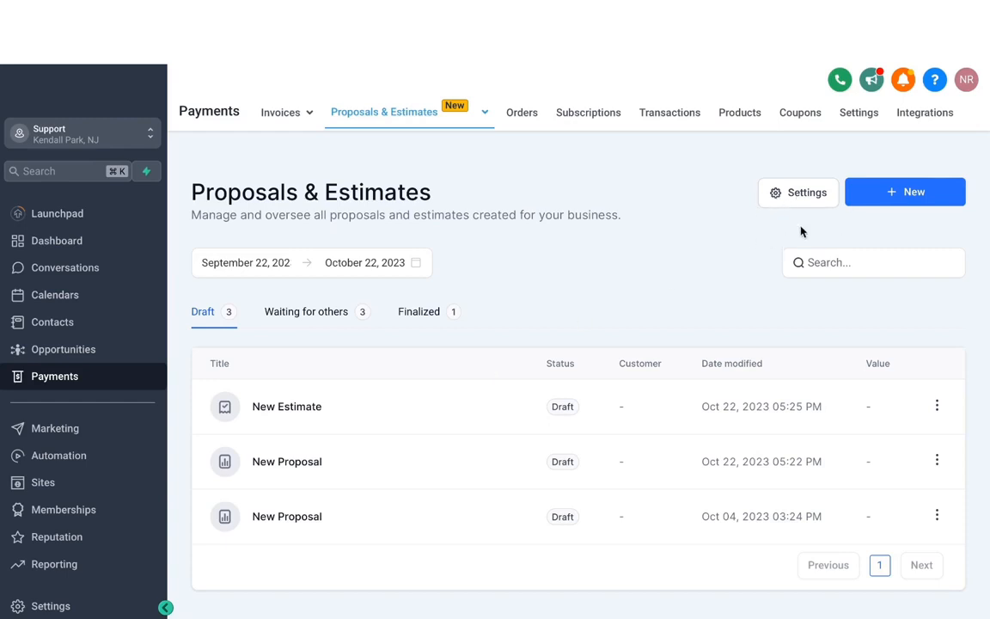
{"action": "left_click", "coordinate": [796, 192]}
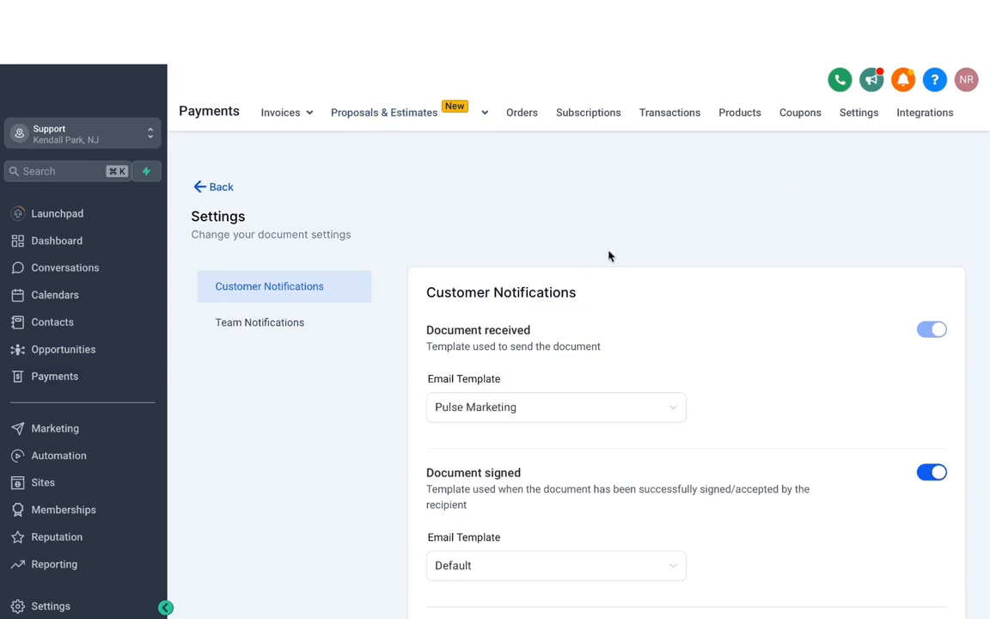
{"action": "scroll", "coordinate": [609, 256], "scroll_direction": "down", "scroll_amount": 1}
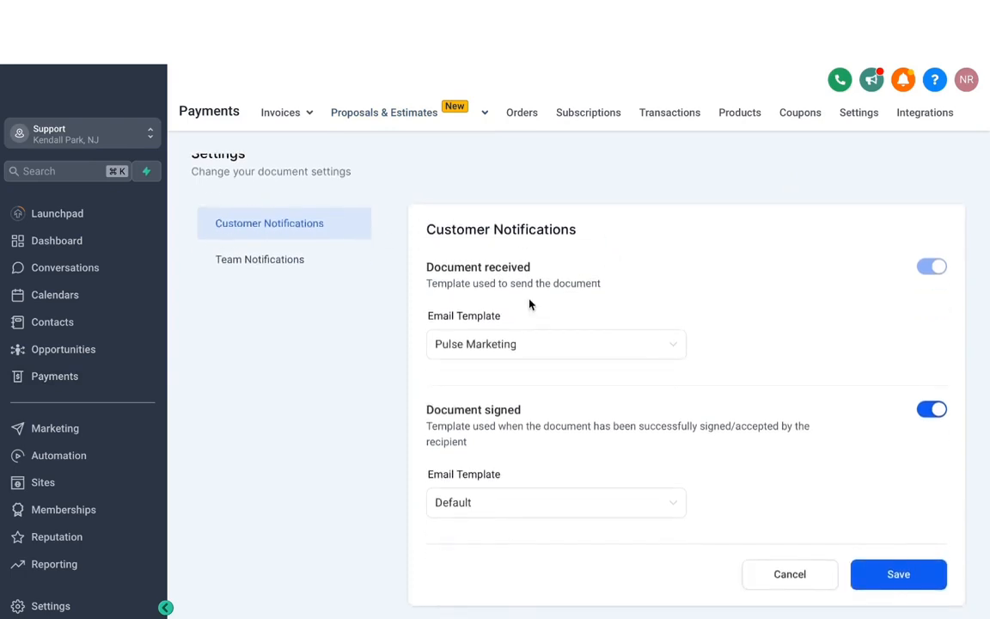
Set the Pulse Marketing email template for both the document received and document signed customer notifications and save.
{"action": "left_click", "coordinate": [470, 345]}
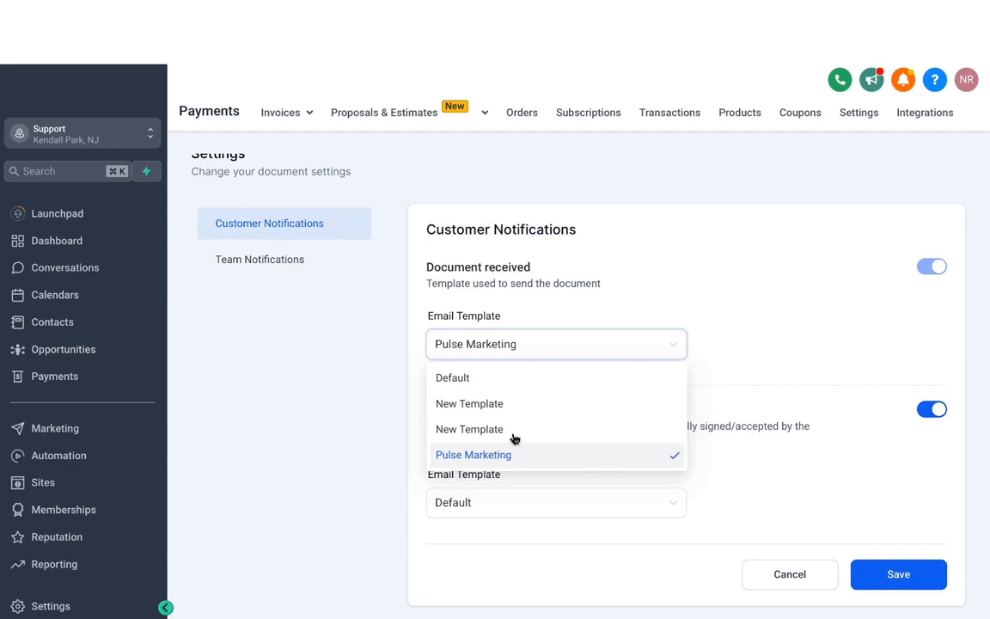
{"action": "left_click", "coordinate": [495, 462]}
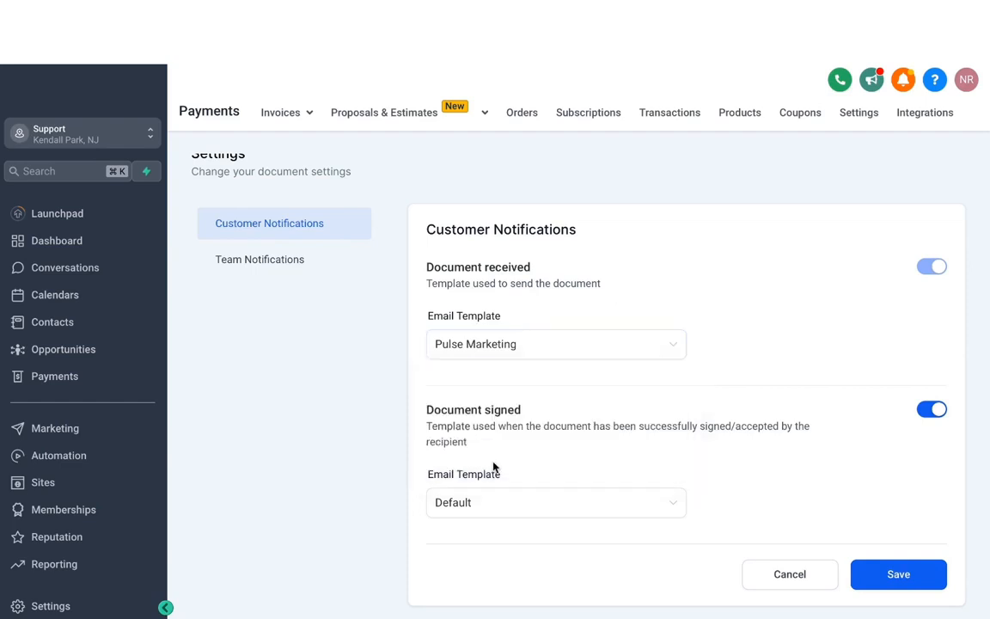
{"action": "left_click", "coordinate": [475, 499]}
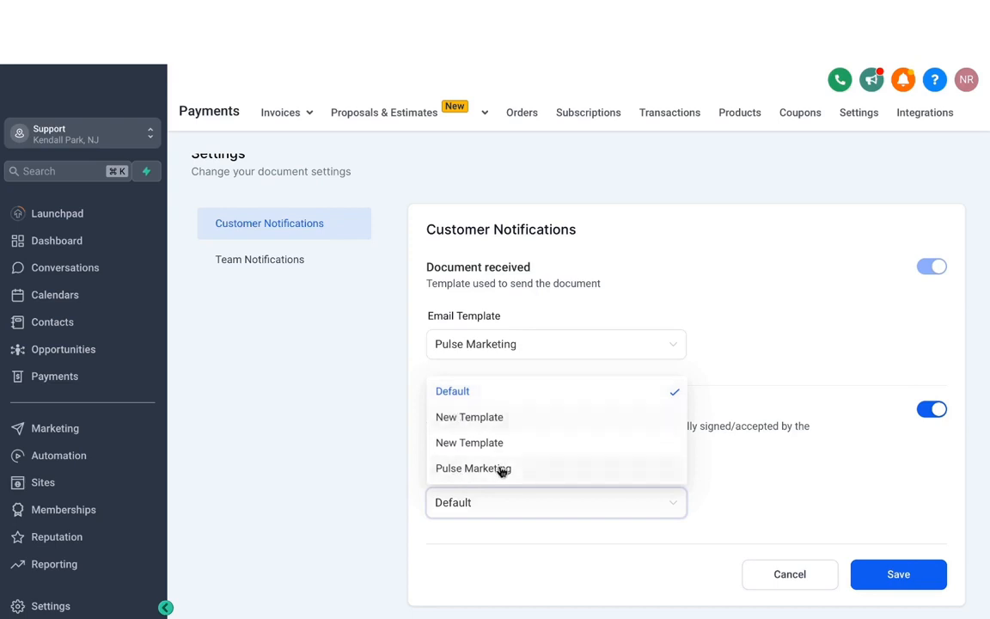
{"action": "left_click", "coordinate": [500, 469]}
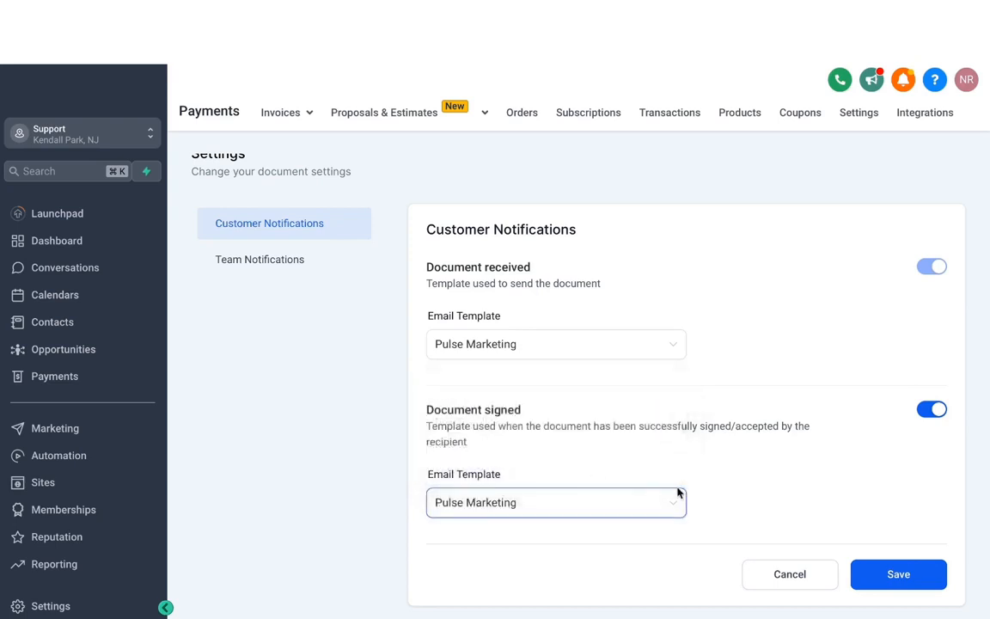
{"action": "left_click", "coordinate": [893, 581]}
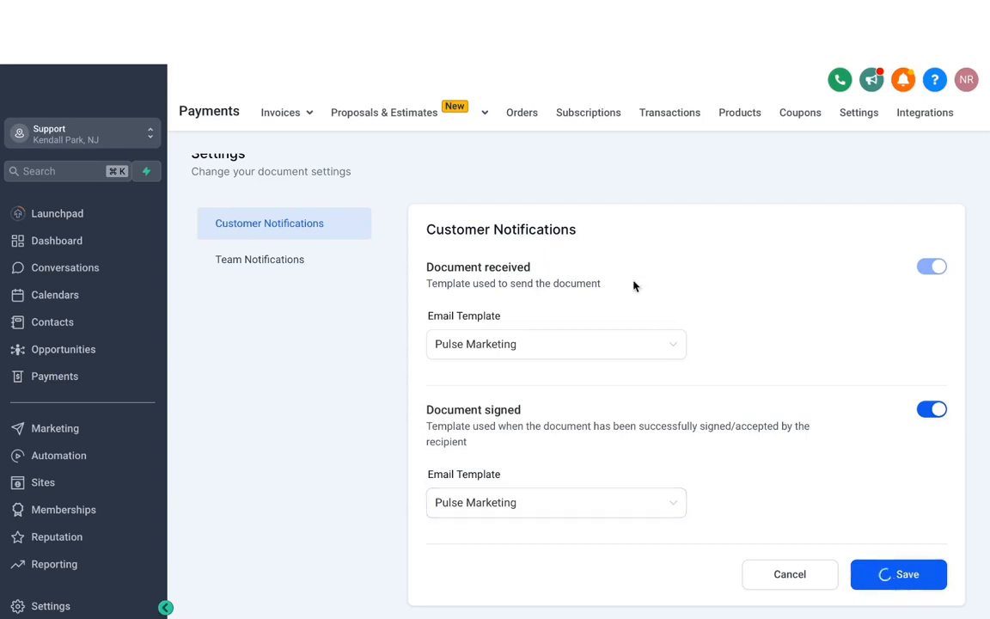
Check the team notification settings and return to the list of all proposals and estimates.
{"action": "left_click", "coordinate": [281, 267]}
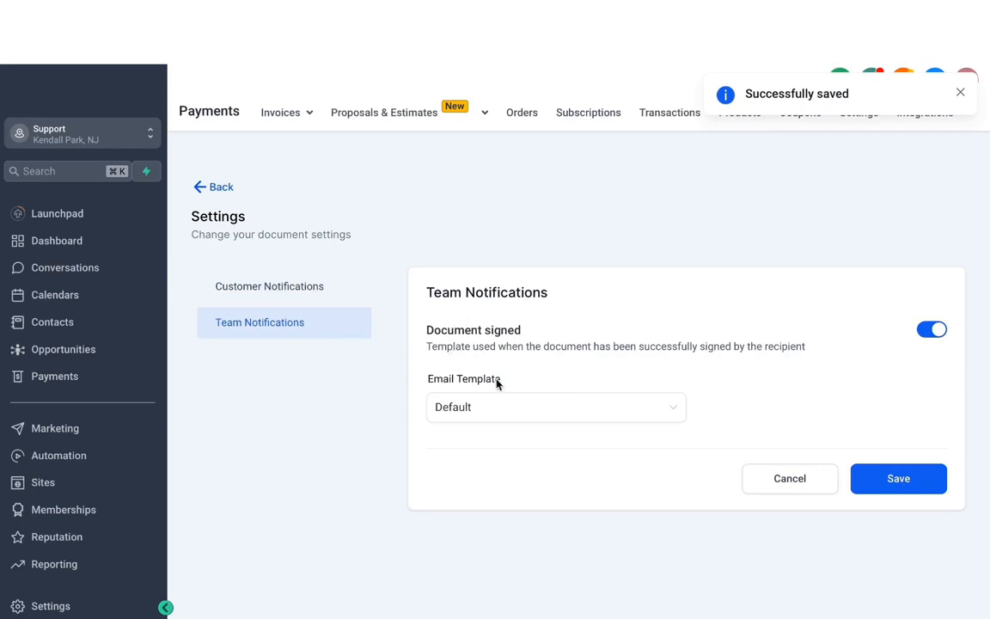
{"action": "mouse_move", "coordinate": [391, 115]}
{"action": "left_click", "coordinate": [390, 148]}
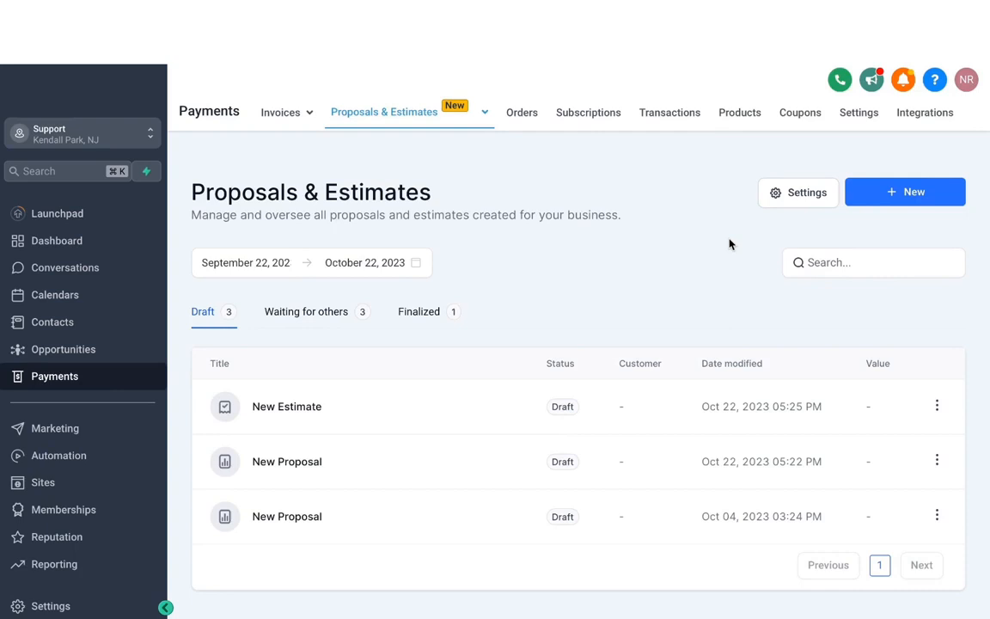
Use the MARKETING AUTOMATION TEMPLATE to create a new document and return to the proposals and estimates list.
{"action": "mouse_move", "coordinate": [399, 114]}
{"action": "left_click", "coordinate": [385, 171]}
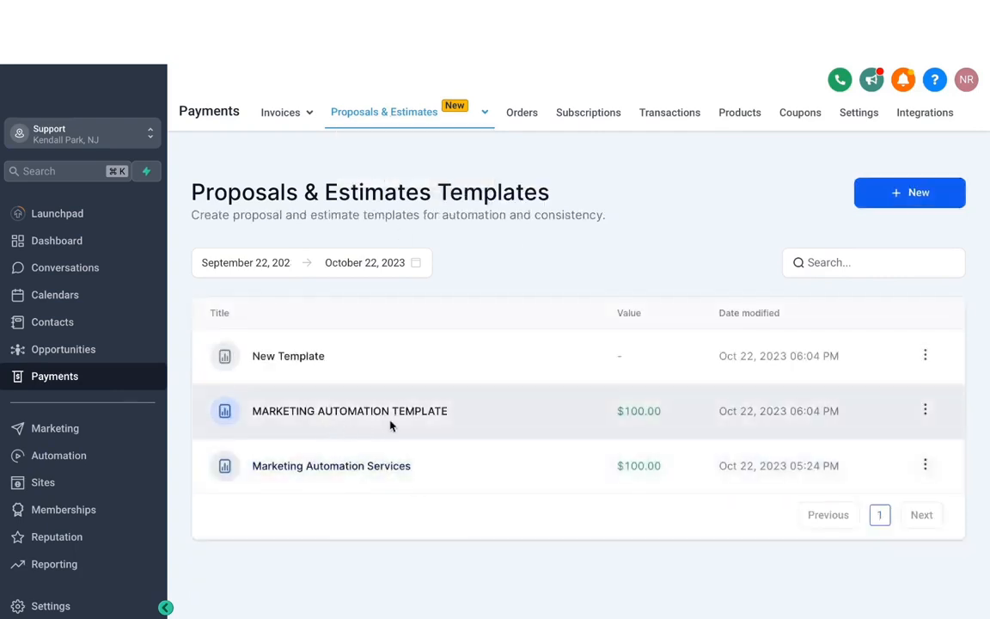
{"action": "left_click", "coordinate": [925, 411]}
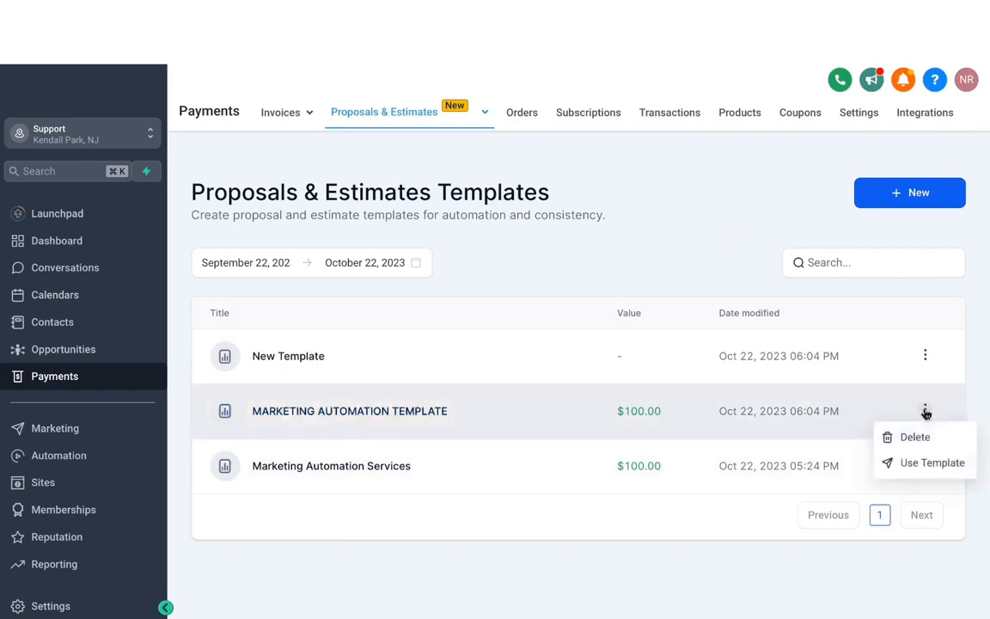
{"action": "left_click", "coordinate": [926, 468]}
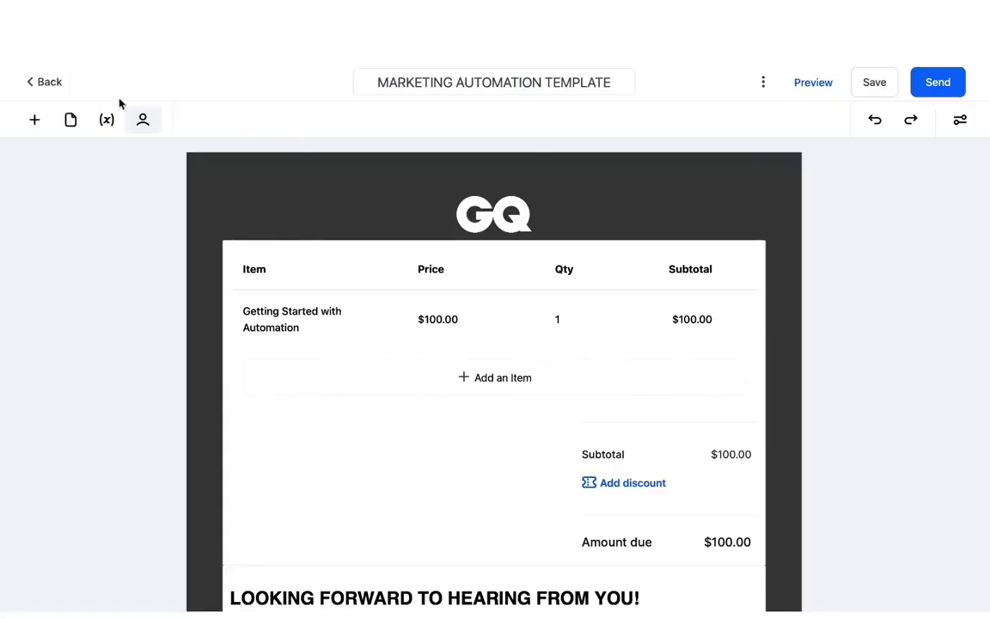
{"action": "left_click", "coordinate": [49, 79]}
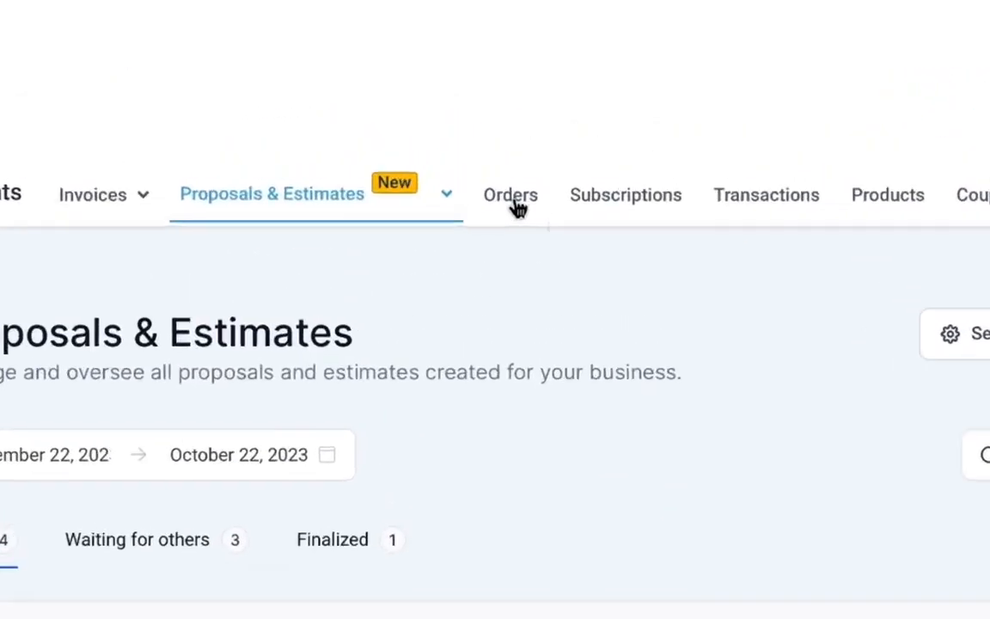
Look through the payment records for orders, products, subscriptions and transactions.
{"action": "left_click", "coordinate": [524, 120]}
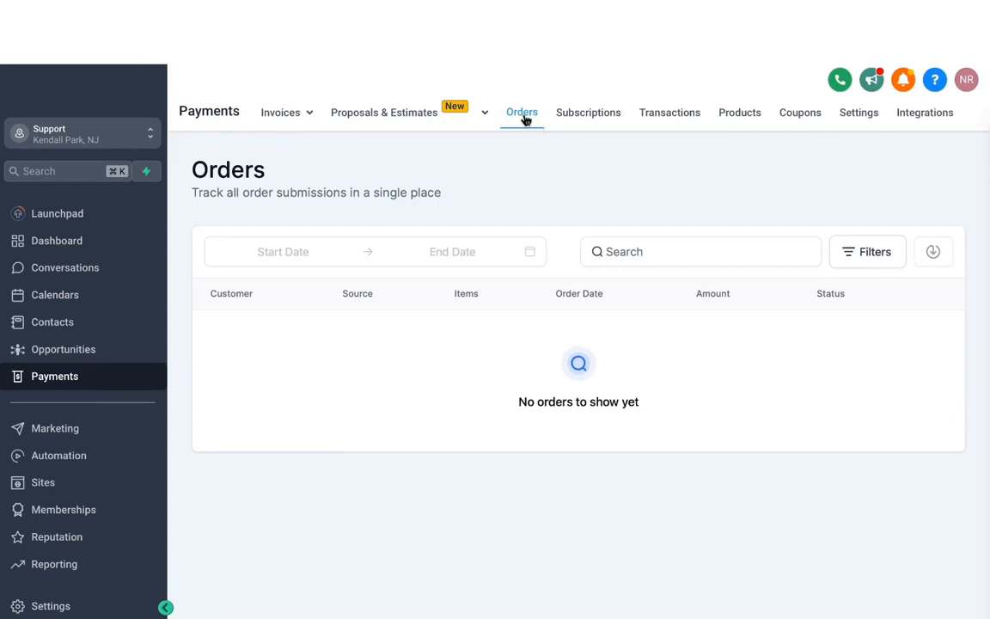
{"action": "left_click", "coordinate": [754, 115]}
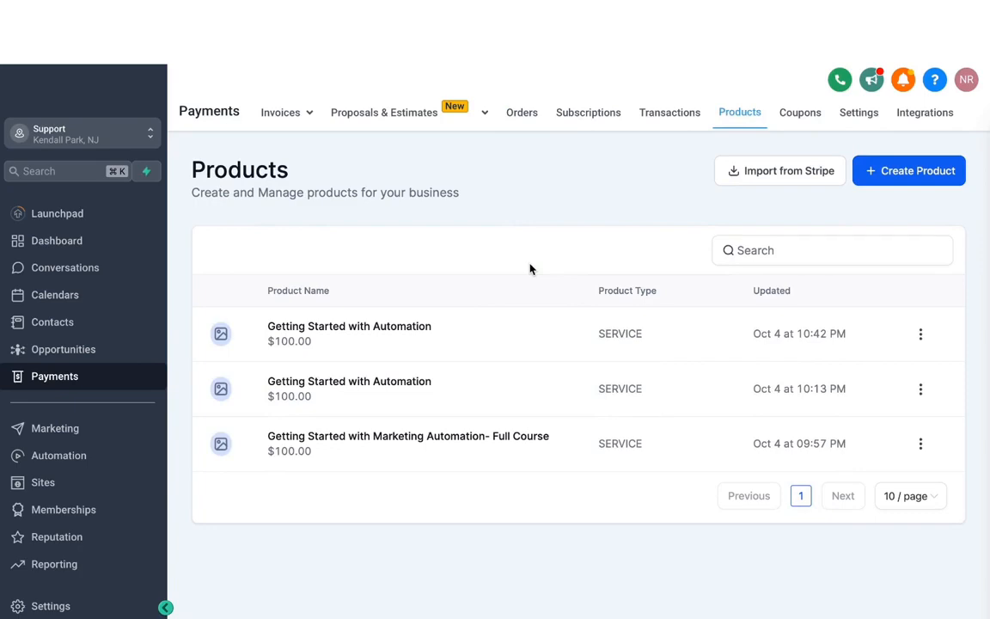
{"action": "left_click", "coordinate": [522, 116]}
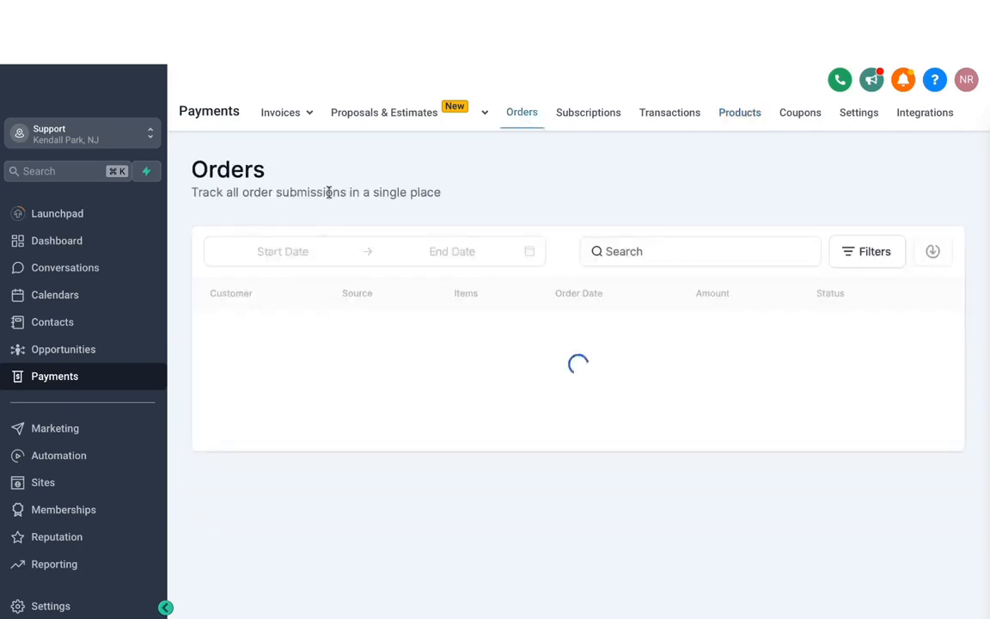
{"action": "left_click", "coordinate": [588, 112]}
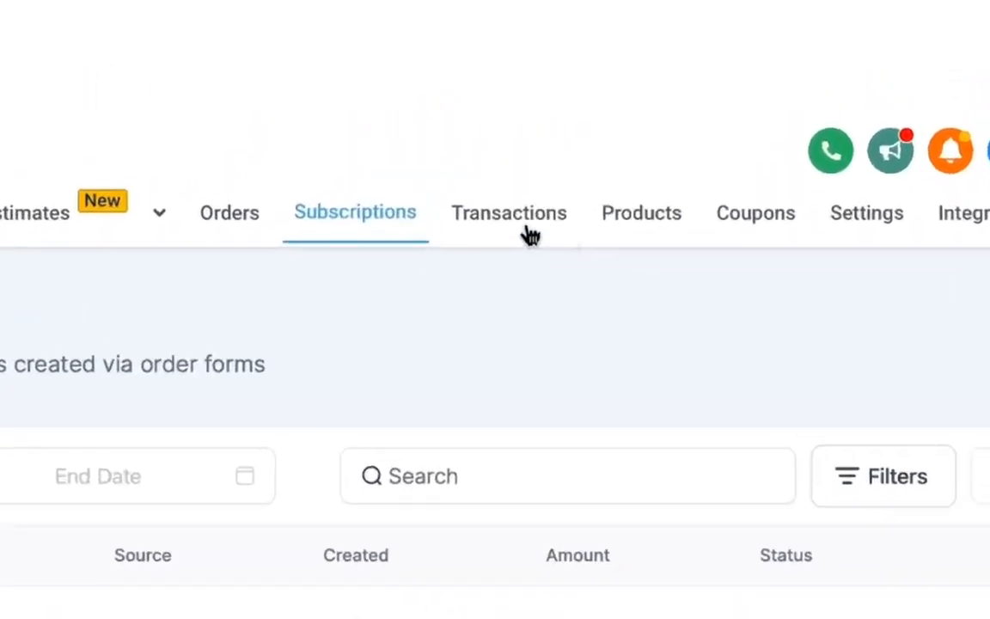
{"action": "left_click", "coordinate": [669, 112]}
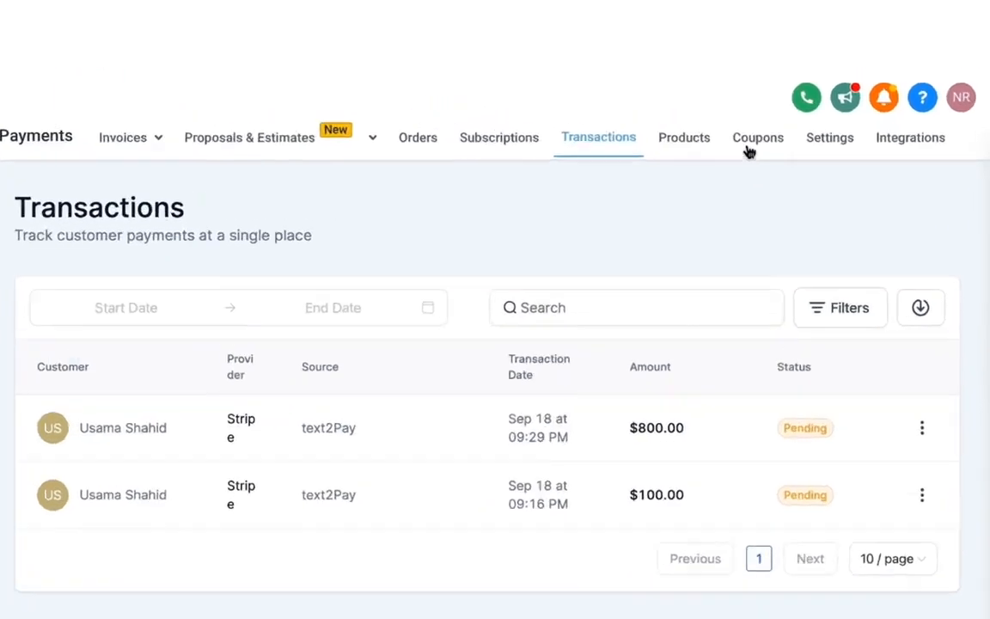
Start a new coupon named CHRISTMAS DISCOUNT with the coupon code CD20.
{"action": "left_click", "coordinate": [800, 113]}
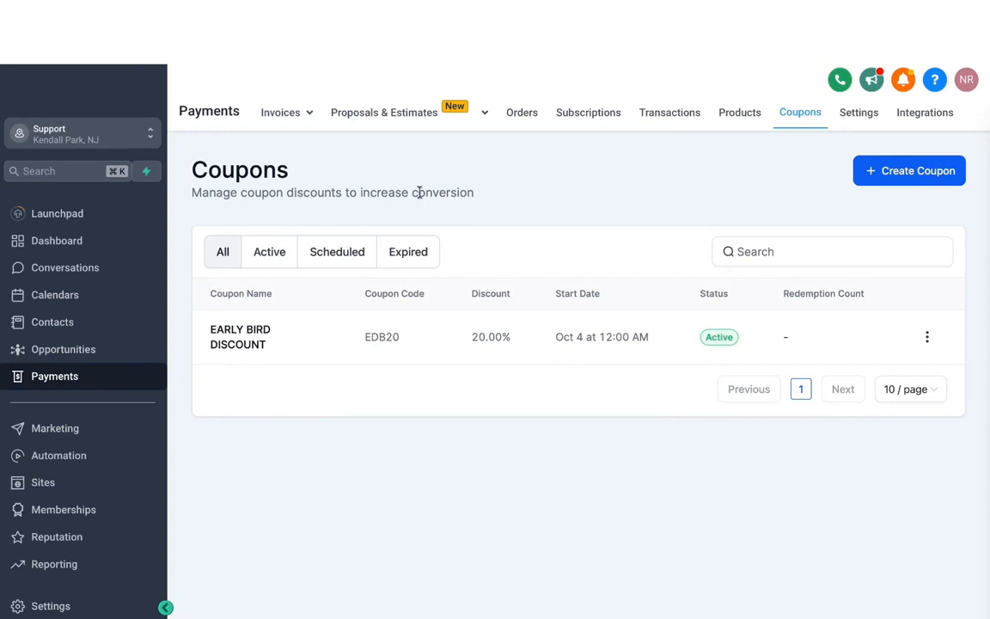
{"action": "left_click", "coordinate": [889, 178]}
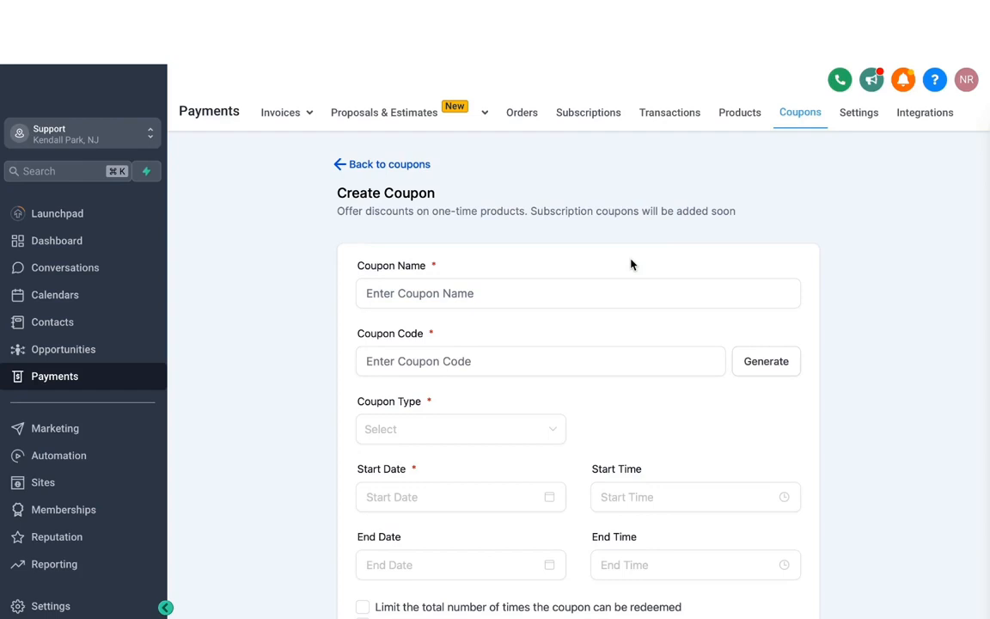
{"action": "scroll", "coordinate": [419, 198], "scroll_direction": "down", "scroll_amount": 1}
{"action": "scroll", "coordinate": [449, 205], "scroll_direction": "down", "scroll_amount": 1}
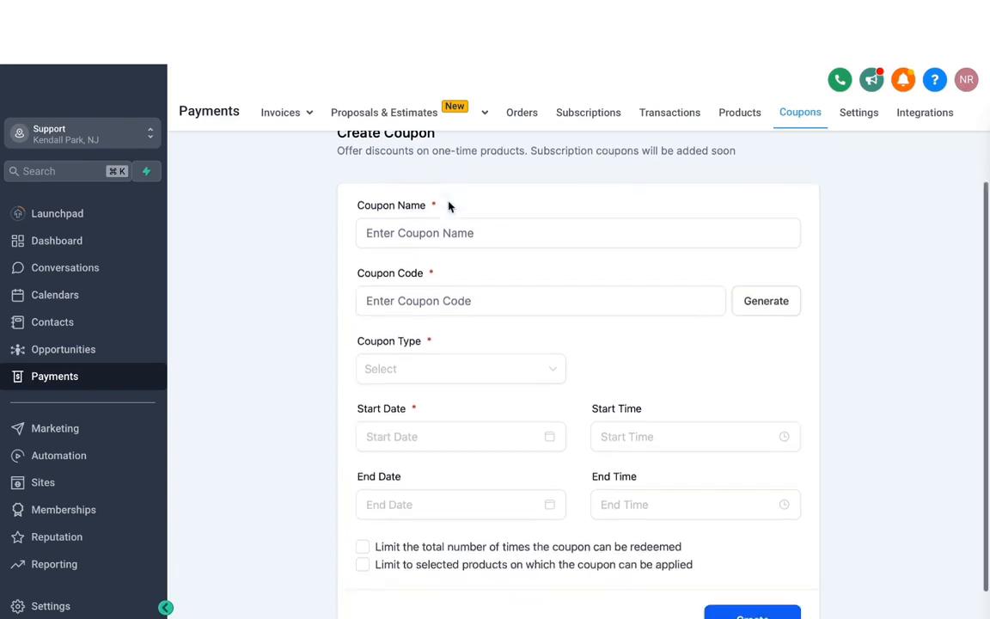
{"action": "left_click", "coordinate": [422, 230]}
{"action": "type", "text": "C"}
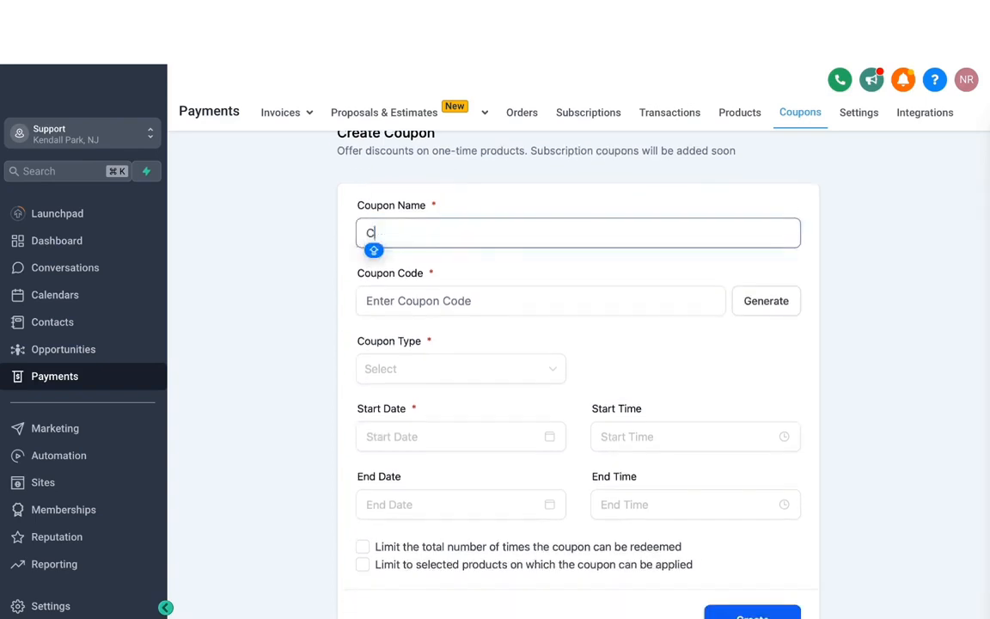
{"action": "type", "text": "HRISTMAS DISCOUNT"}
{"action": "left_click", "coordinate": [361, 288]}
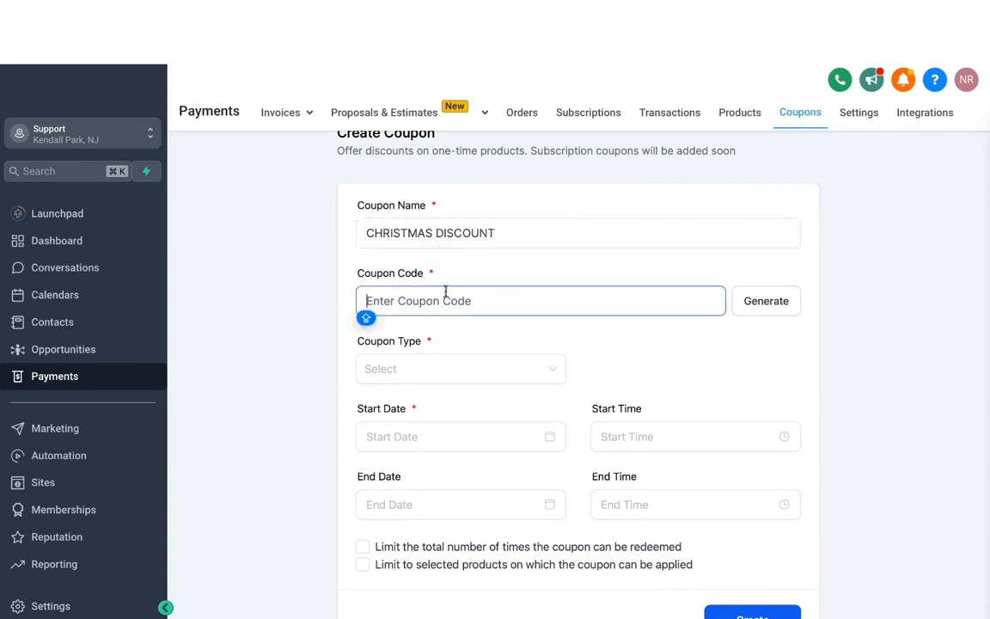
{"action": "type", "text": "CD"}
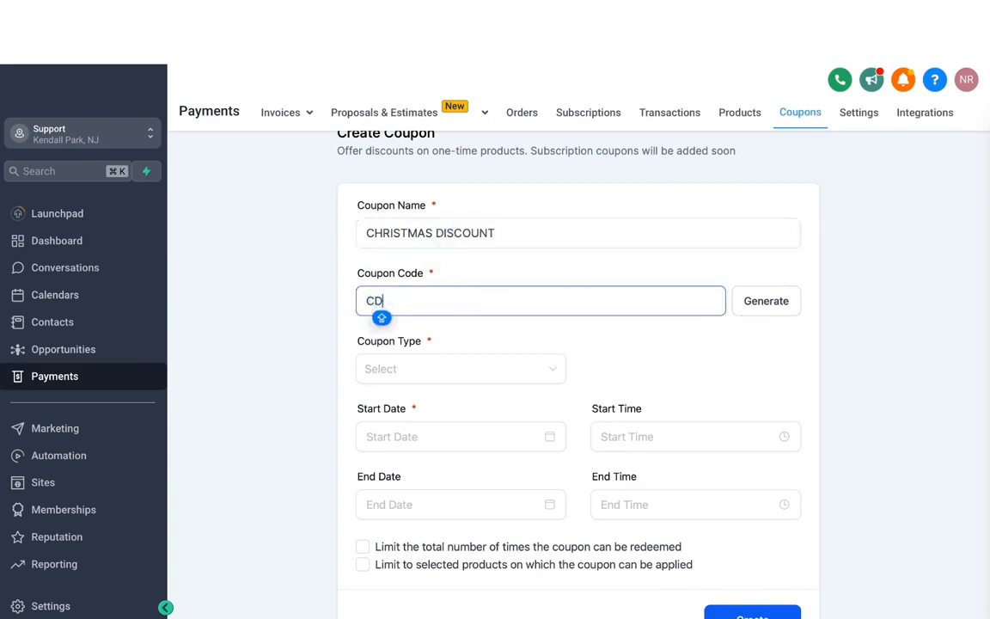
{"action": "type", "text": "20"}
Make it a percentage coupon offering a 20% discount with the start date October 22, 2023.
{"action": "scroll", "coordinate": [507, 241], "scroll_direction": "down", "scroll_amount": 1}
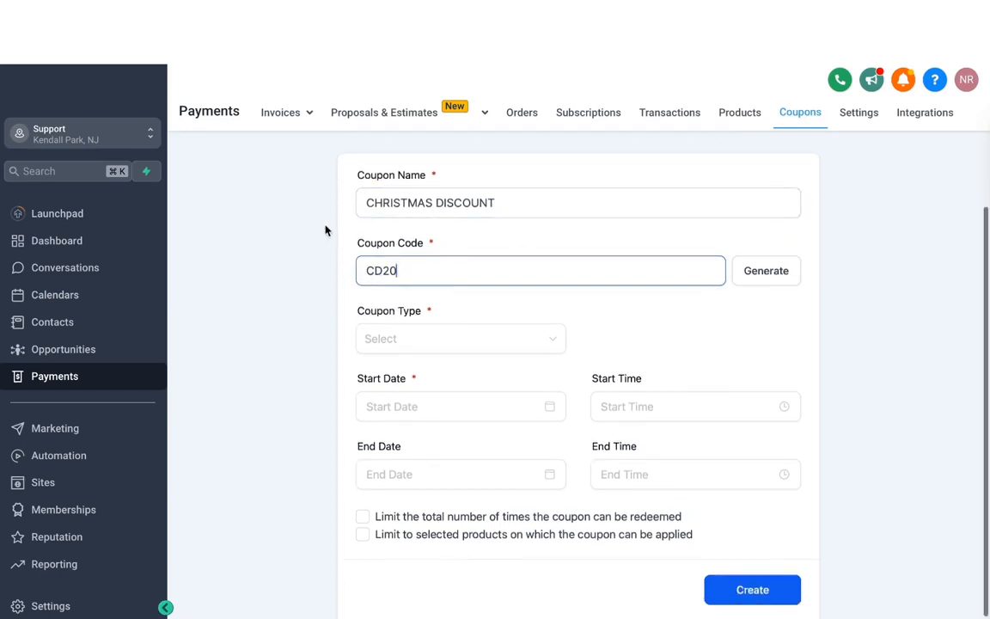
{"action": "left_click", "coordinate": [420, 340]}
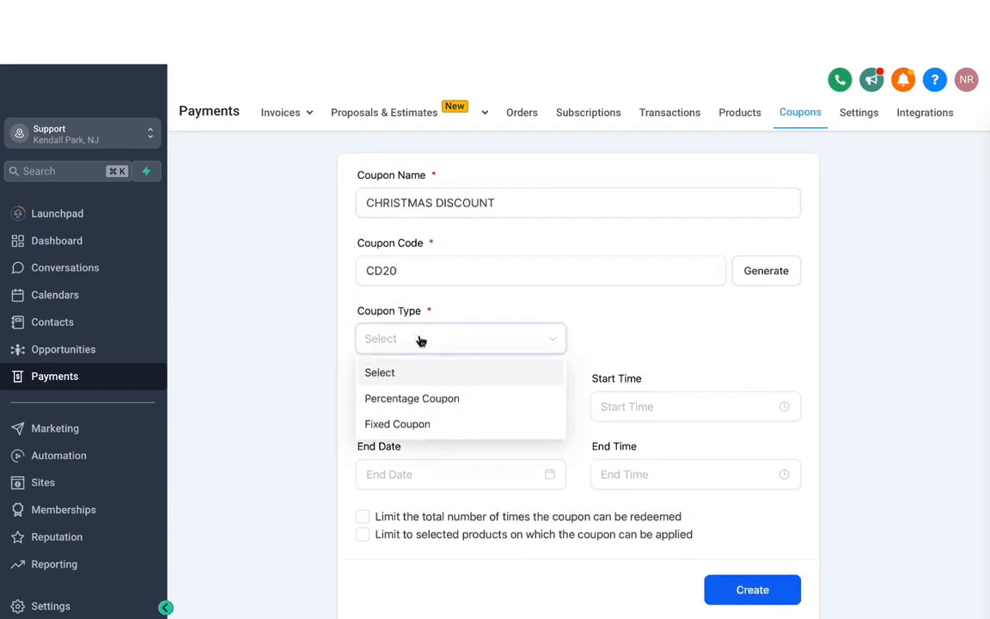
{"action": "left_click", "coordinate": [407, 403]}
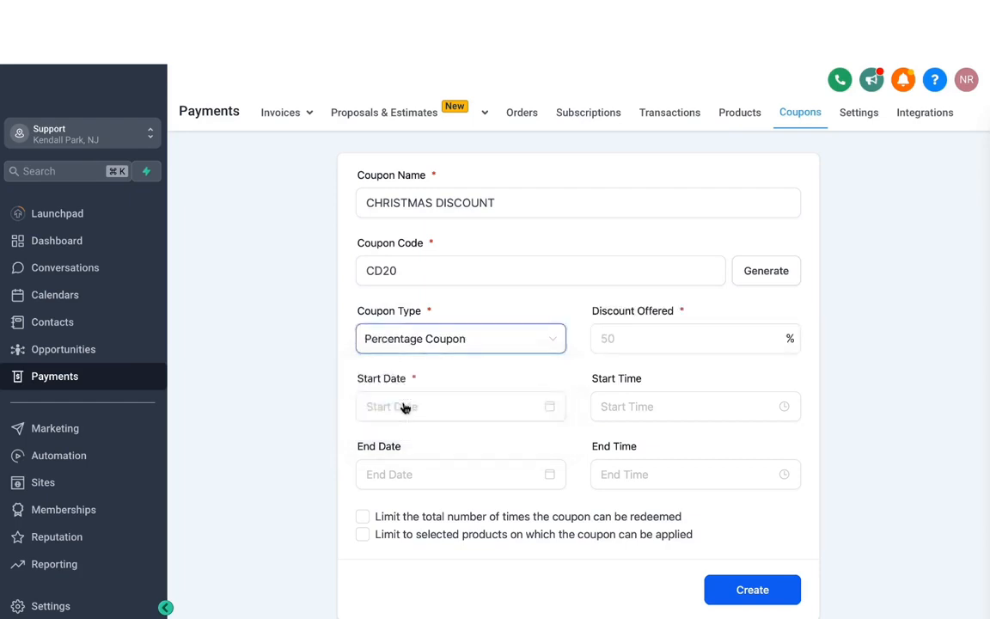
{"action": "left_click", "coordinate": [627, 338]}
{"action": "type", "text": "20"}
{"action": "left_click", "coordinate": [437, 365]}
{"action": "scroll", "coordinate": [436, 365], "scroll_direction": "down", "scroll_amount": 1}
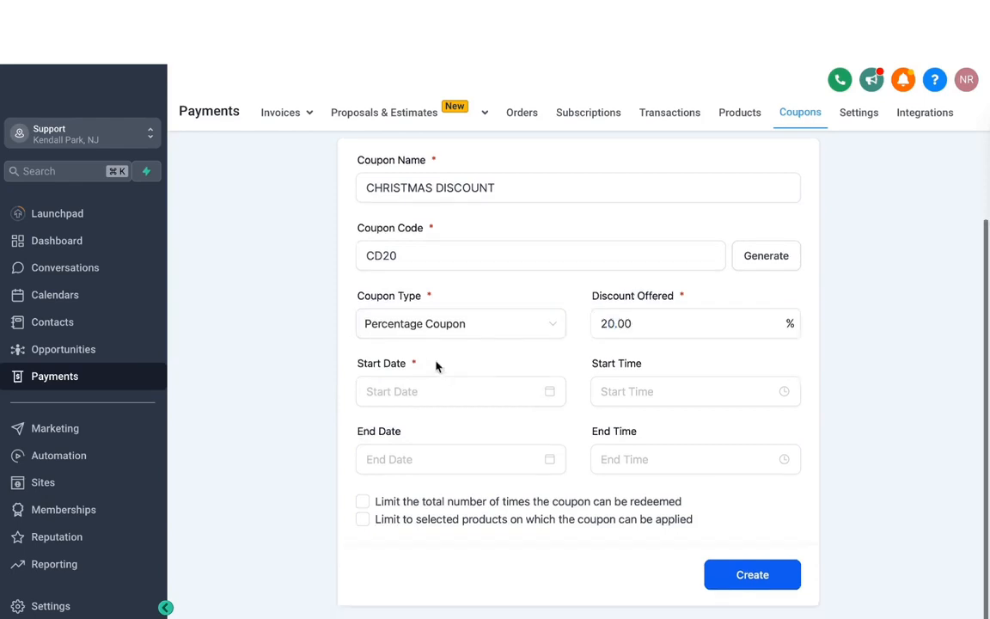
{"action": "left_click", "coordinate": [398, 390]}
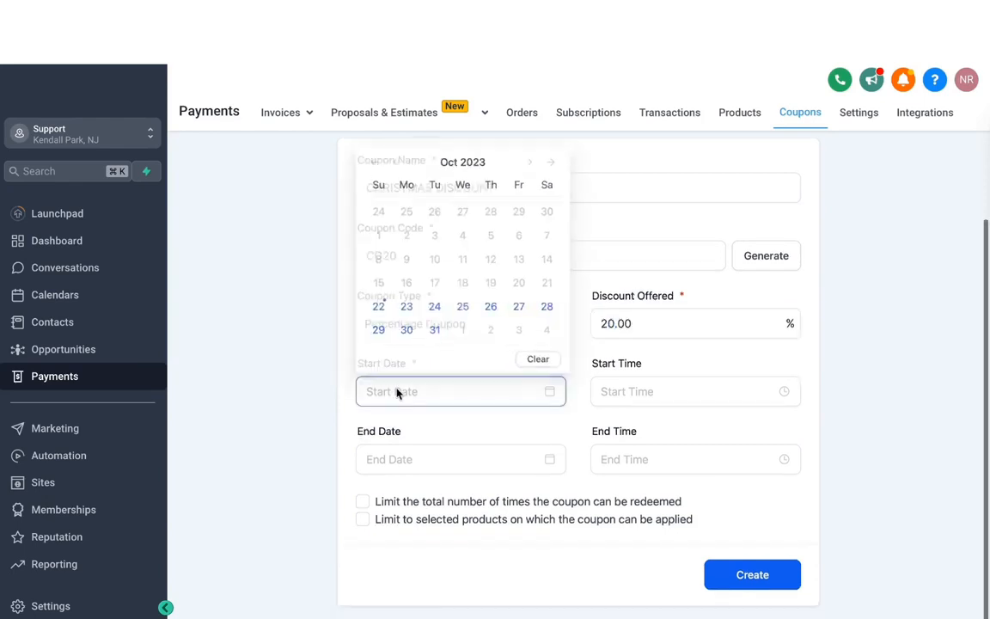
{"action": "left_click", "coordinate": [379, 309]}
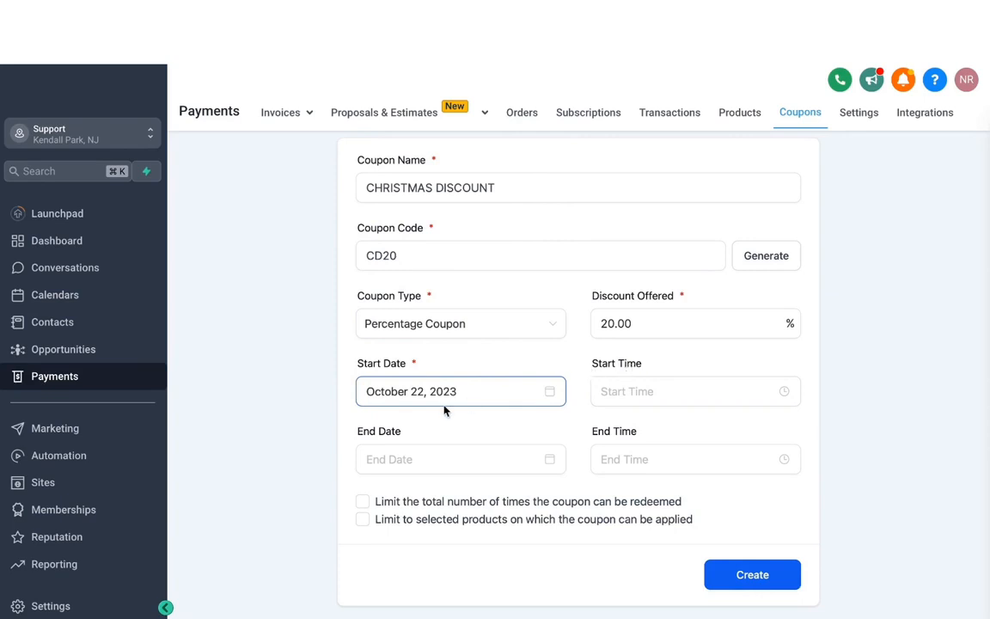
Limit the total number of times the coupon can be redeemed to 50.
{"action": "left_click", "coordinate": [363, 502]}
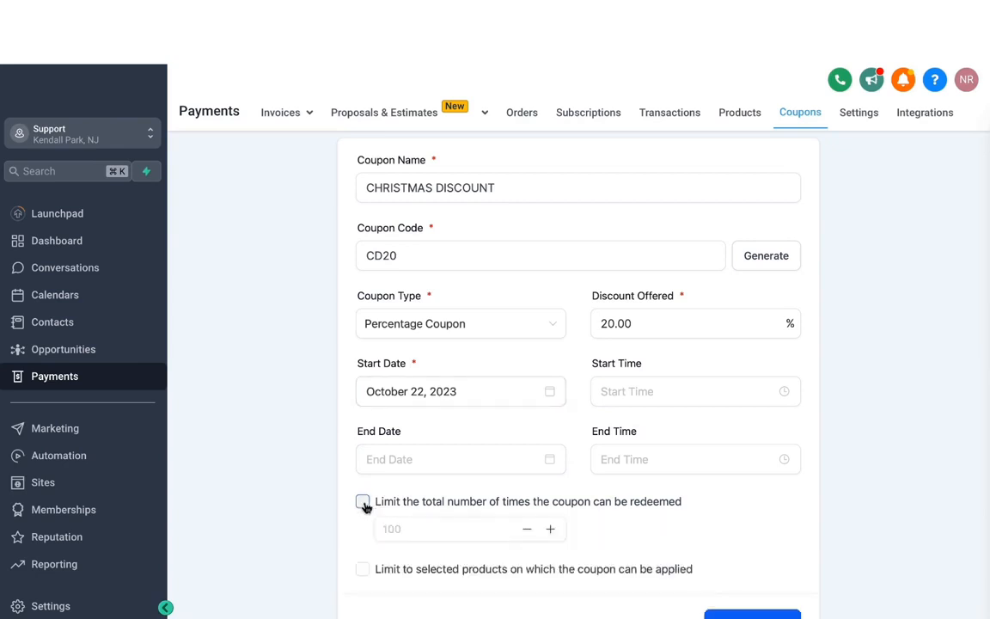
{"action": "scroll", "coordinate": [485, 442], "scroll_direction": "down", "scroll_amount": 1}
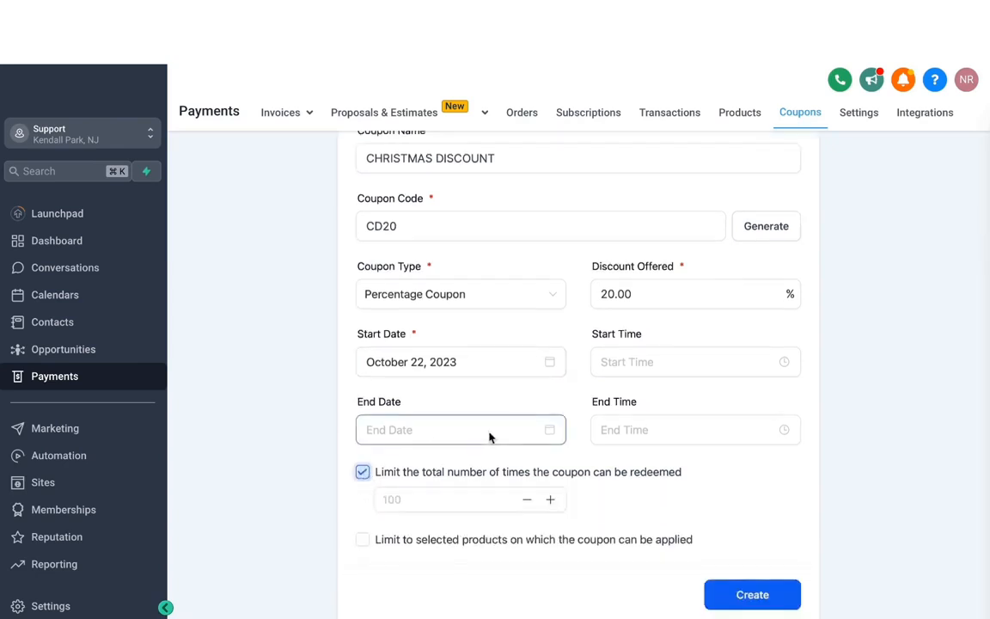
{"action": "left_click", "coordinate": [424, 496]}
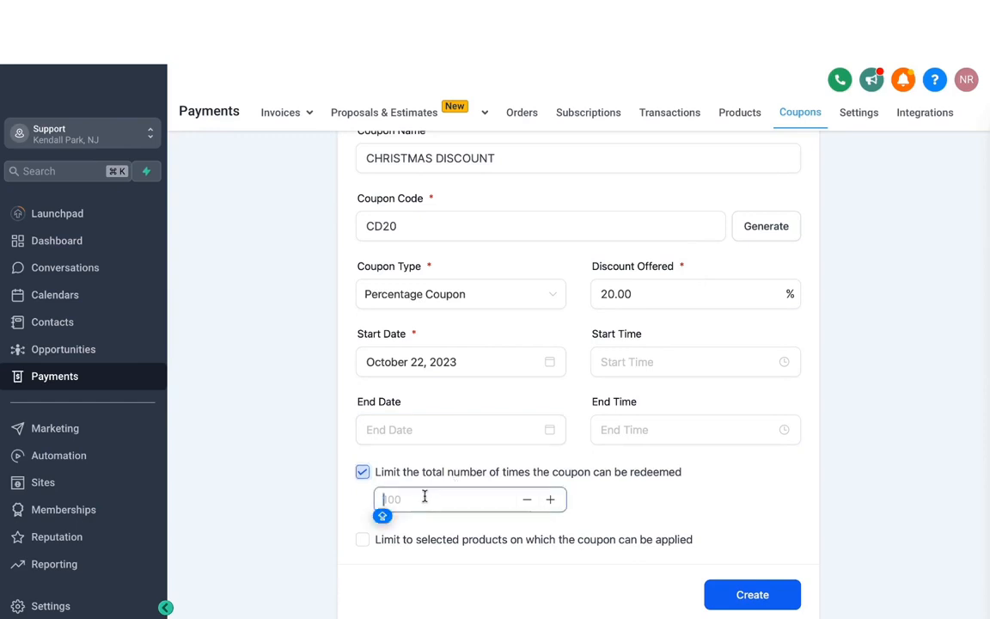
{"action": "type", "text": "50"}
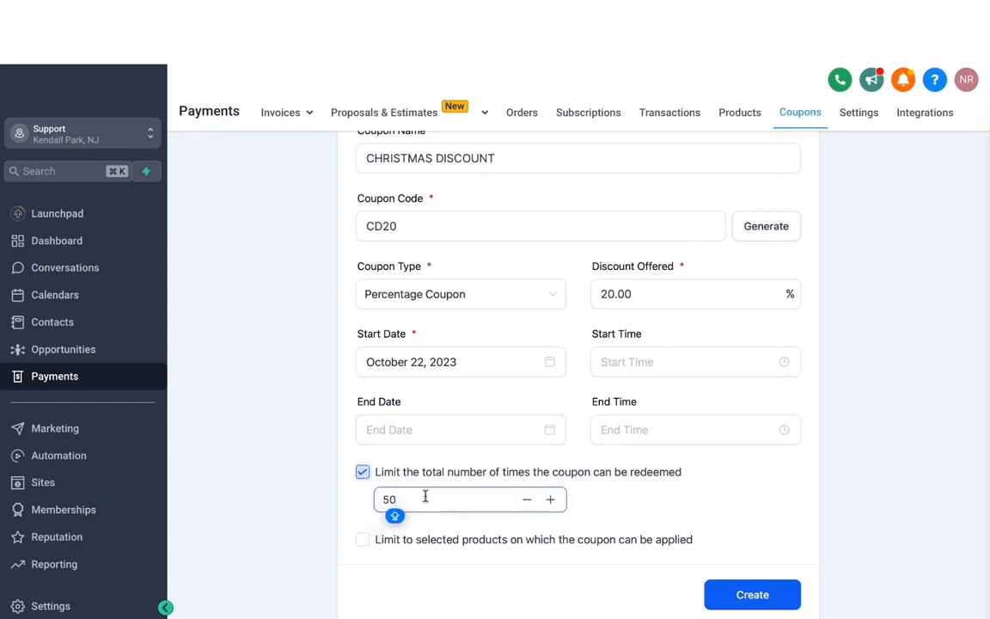
Limit the coupon to the first listed Getting Started with Automation product and create the coupon.
{"action": "scroll", "coordinate": [426, 550], "scroll_direction": "down", "scroll_amount": 1}
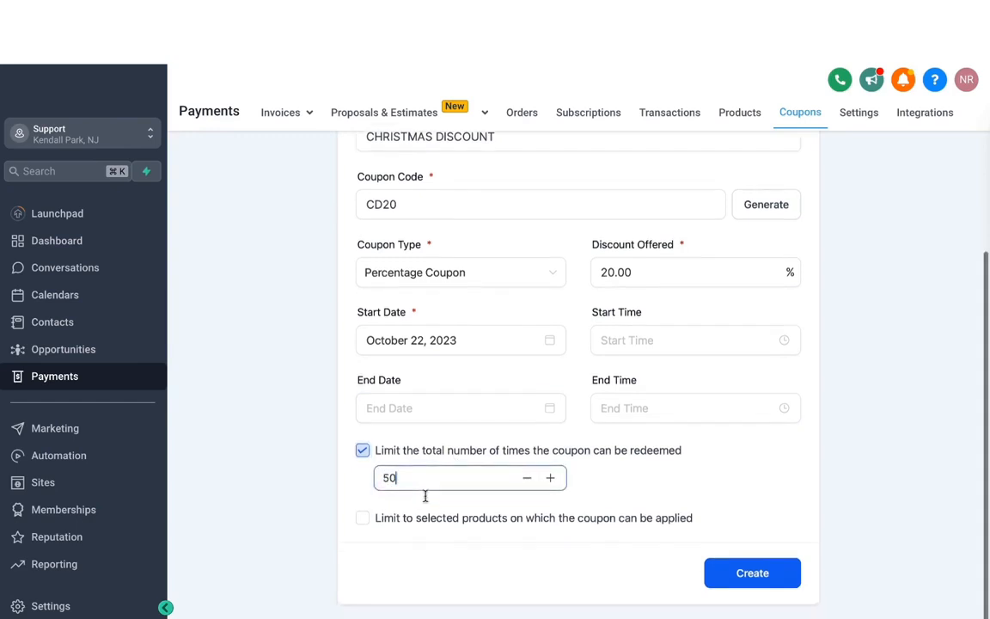
{"action": "left_click", "coordinate": [361, 519]}
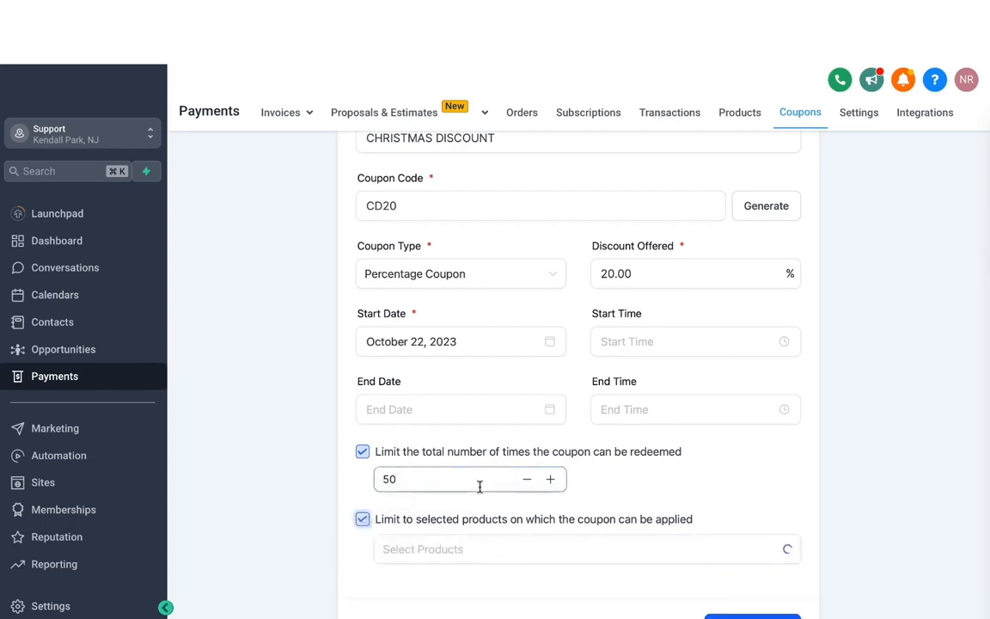
{"action": "scroll", "coordinate": [479, 486], "scroll_direction": "down", "scroll_amount": 1}
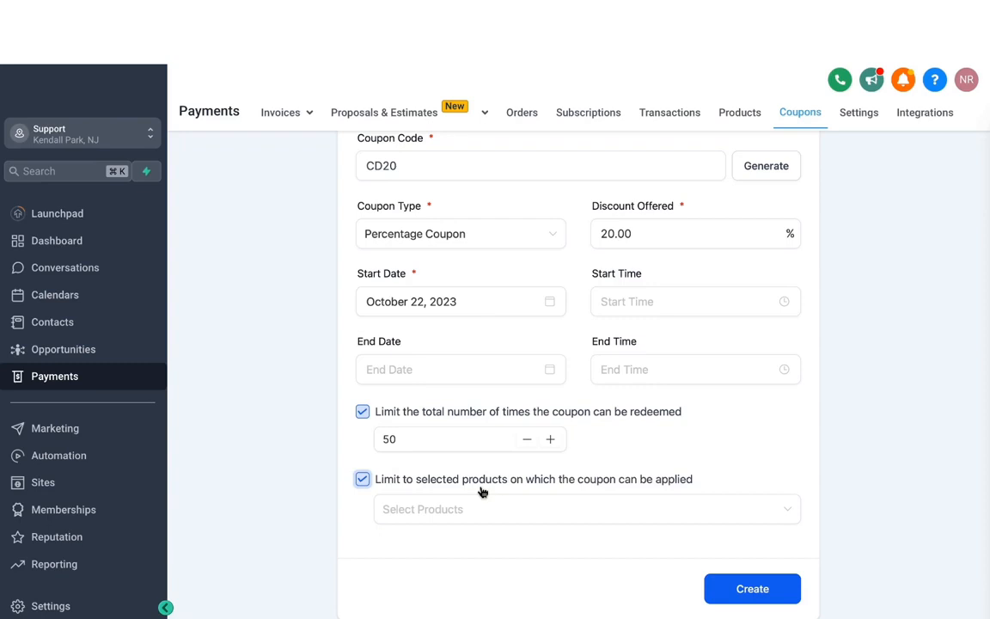
{"action": "left_click", "coordinate": [464, 508]}
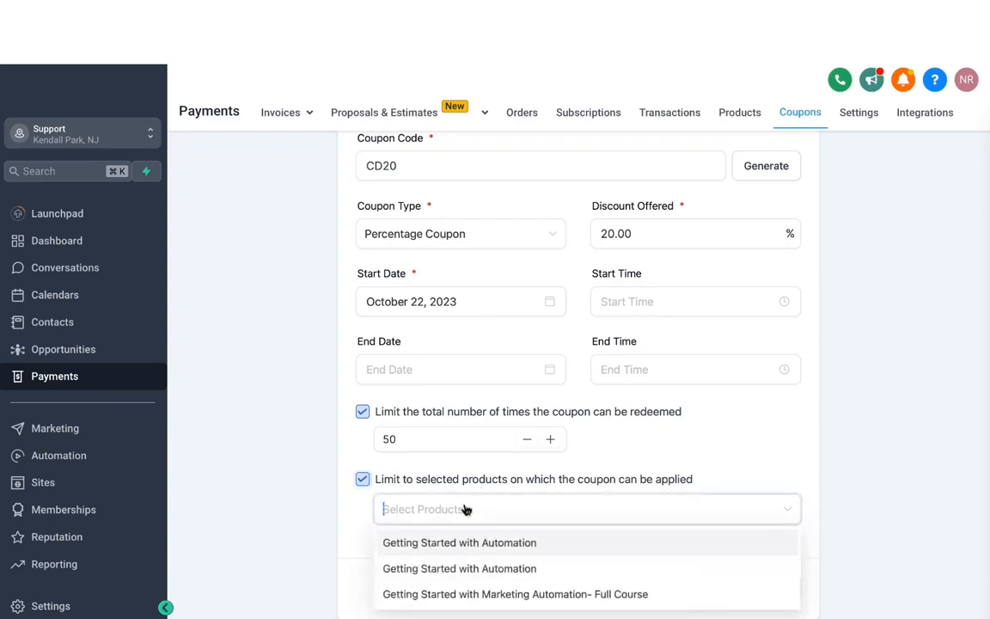
{"action": "scroll", "coordinate": [464, 508], "scroll_direction": "down", "scroll_amount": 1}
{"action": "left_click", "coordinate": [478, 526]}
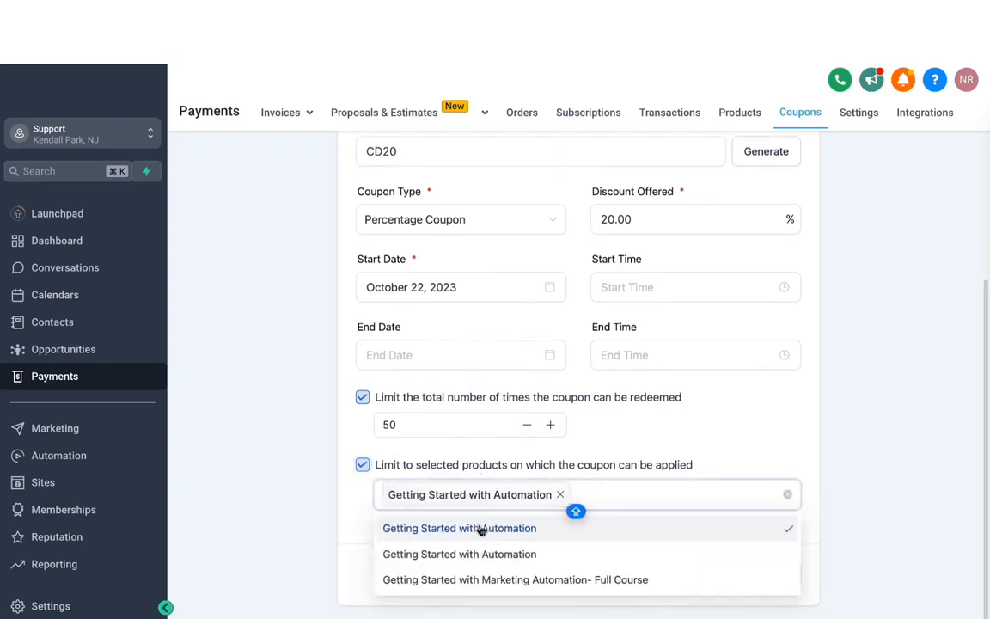
{"action": "left_click", "coordinate": [733, 447]}
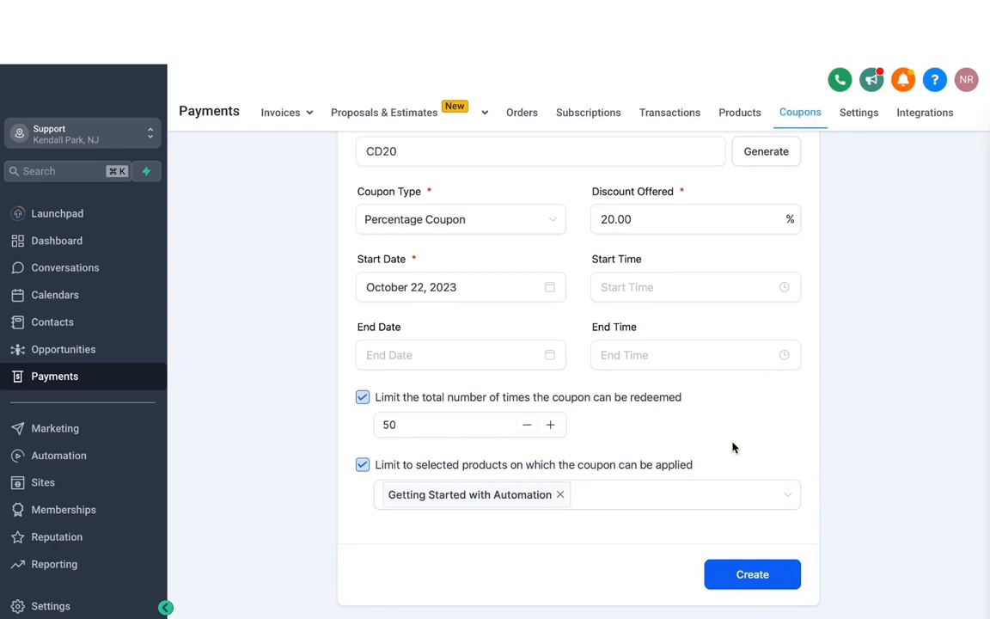
{"action": "scroll", "coordinate": [733, 446], "scroll_direction": "up", "scroll_amount": 2}
{"action": "scroll", "coordinate": [740, 403], "scroll_direction": "down", "scroll_amount": 2}
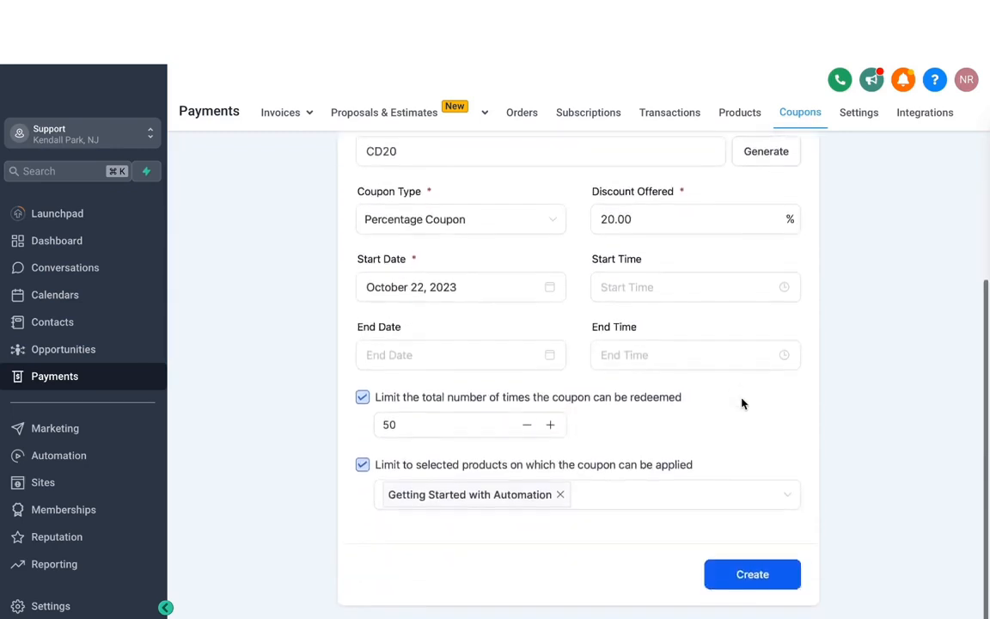
{"action": "left_click", "coordinate": [755, 575]}
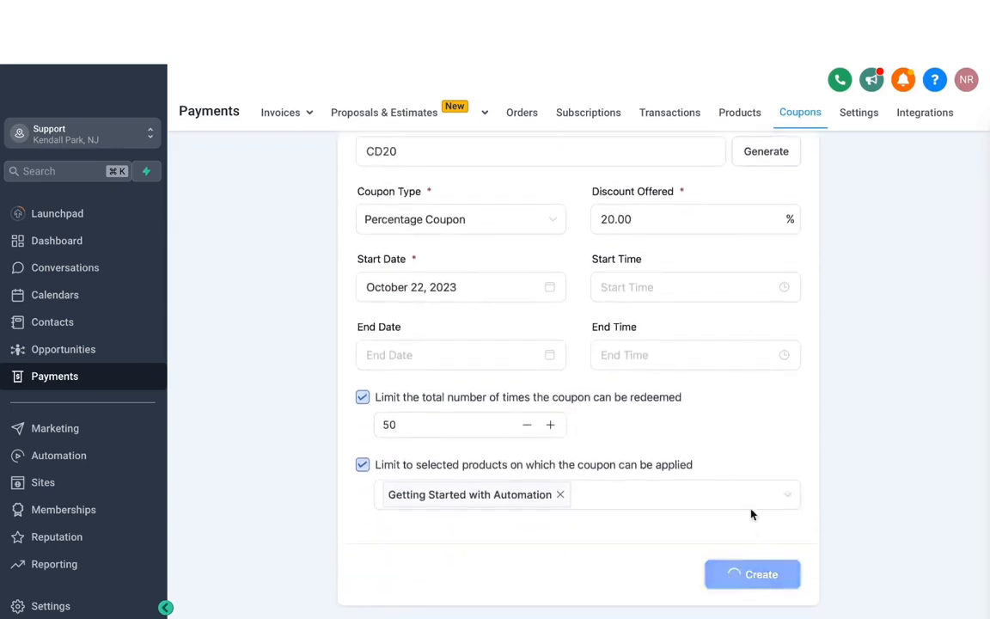